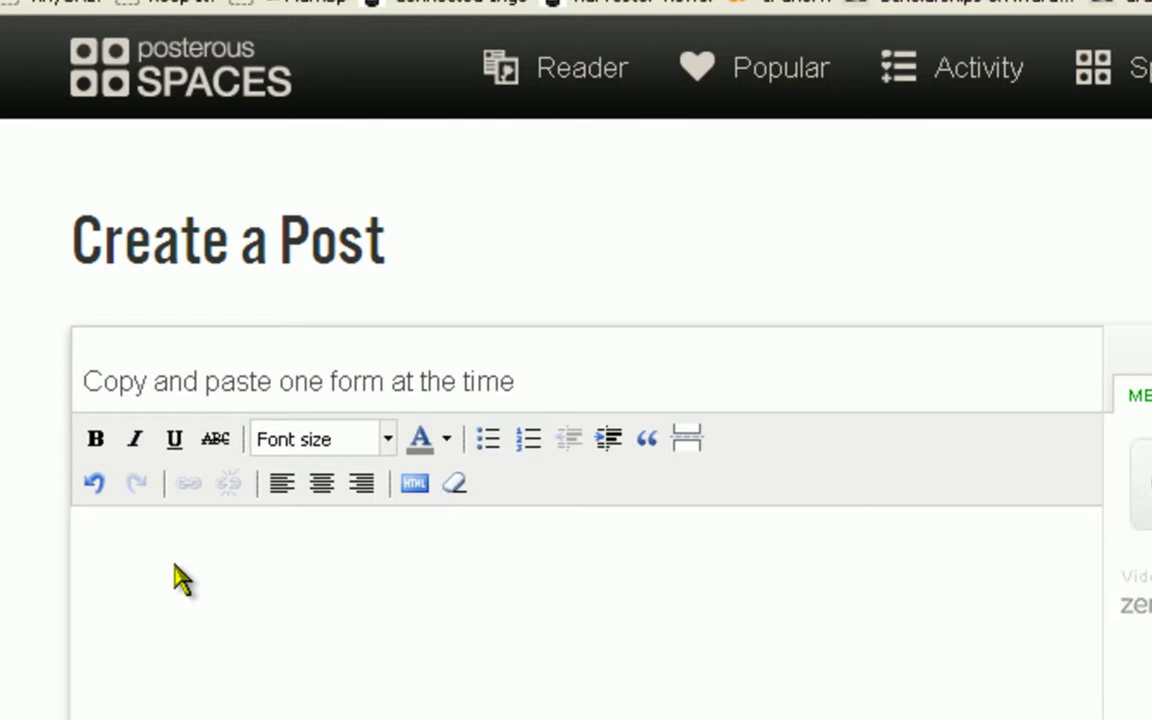
Enter the placeholder line "Put visual here" in the post body, followed by blank lines
click(177, 578)
text(Put visual)
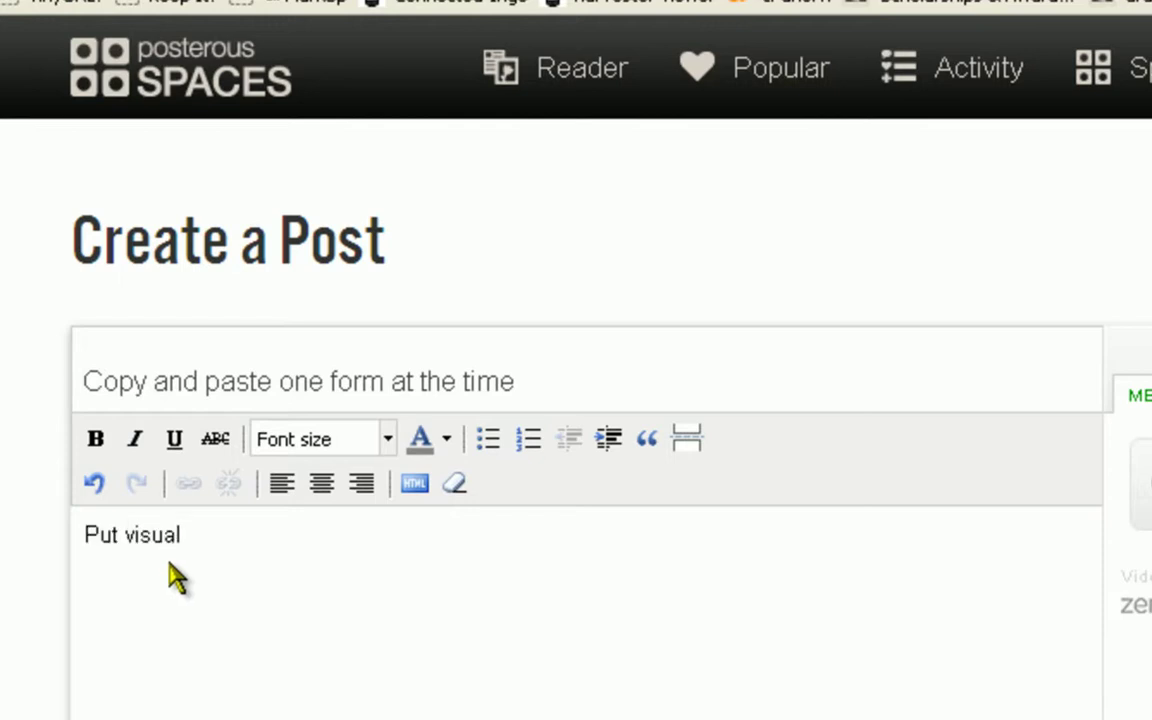
text( here)
key(Return)
key(Return)
key(Return)
Add the line "add some space before adding embed code (easier for future form addition)" below the blank lines
text(add some spa)
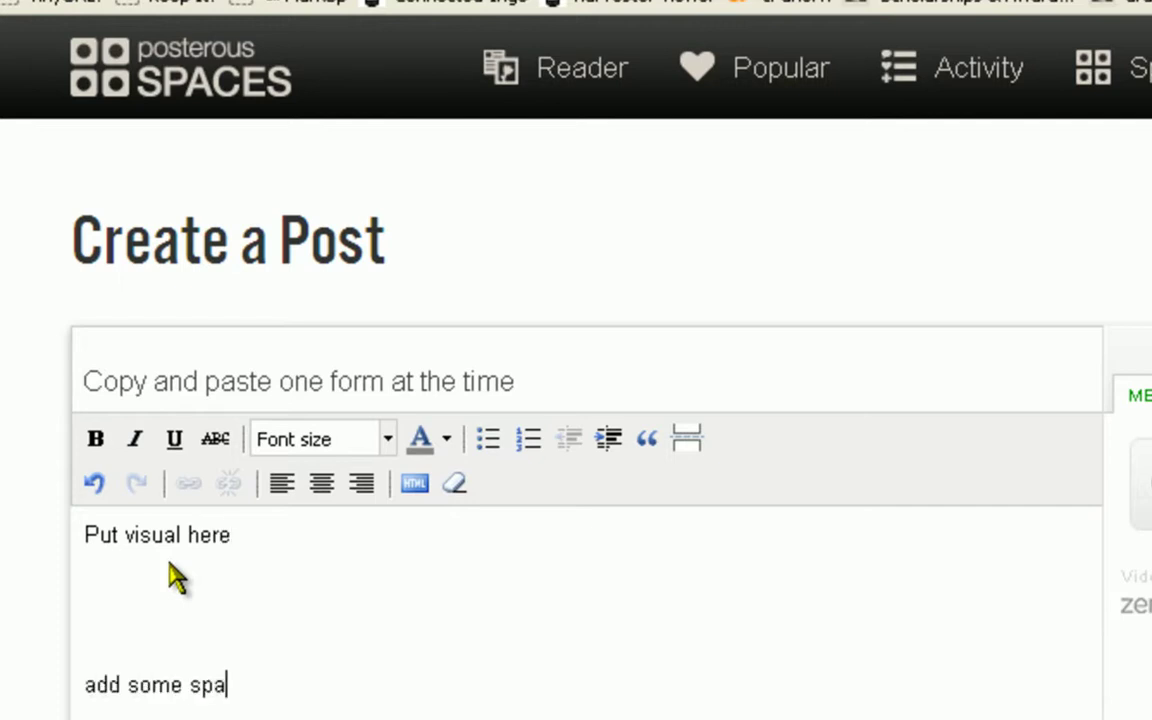
text(ce before)
key(BackSpace)
key(BackSpace)
text(before)
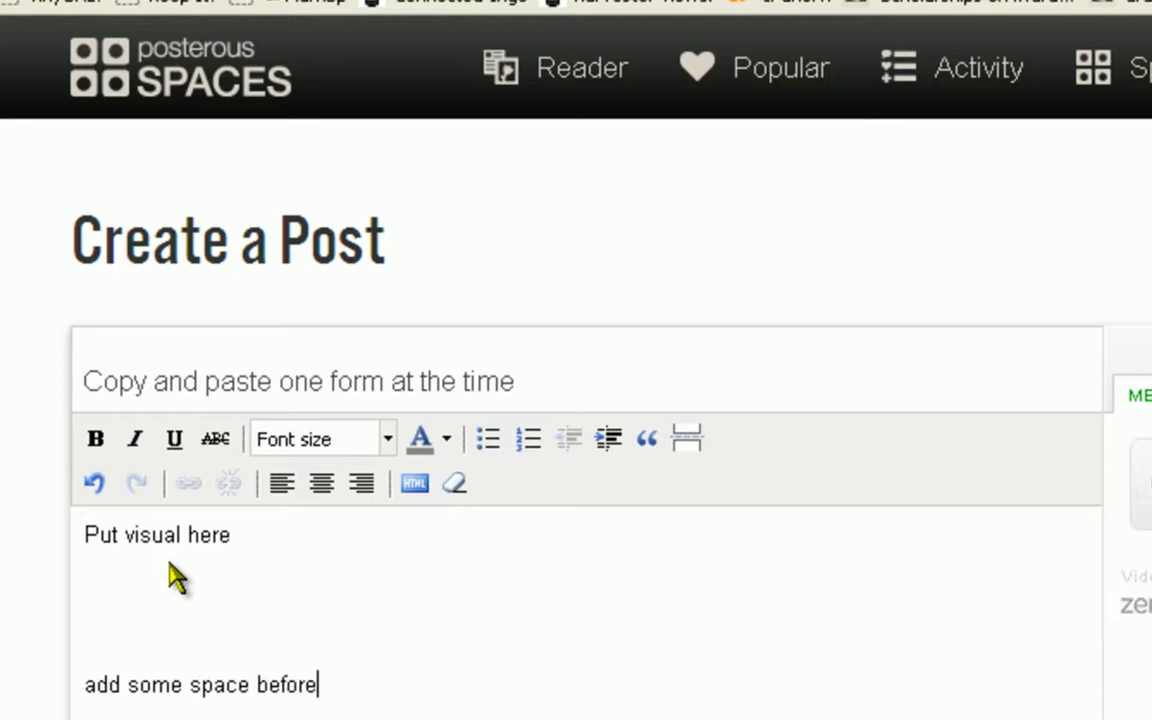
text( adding)
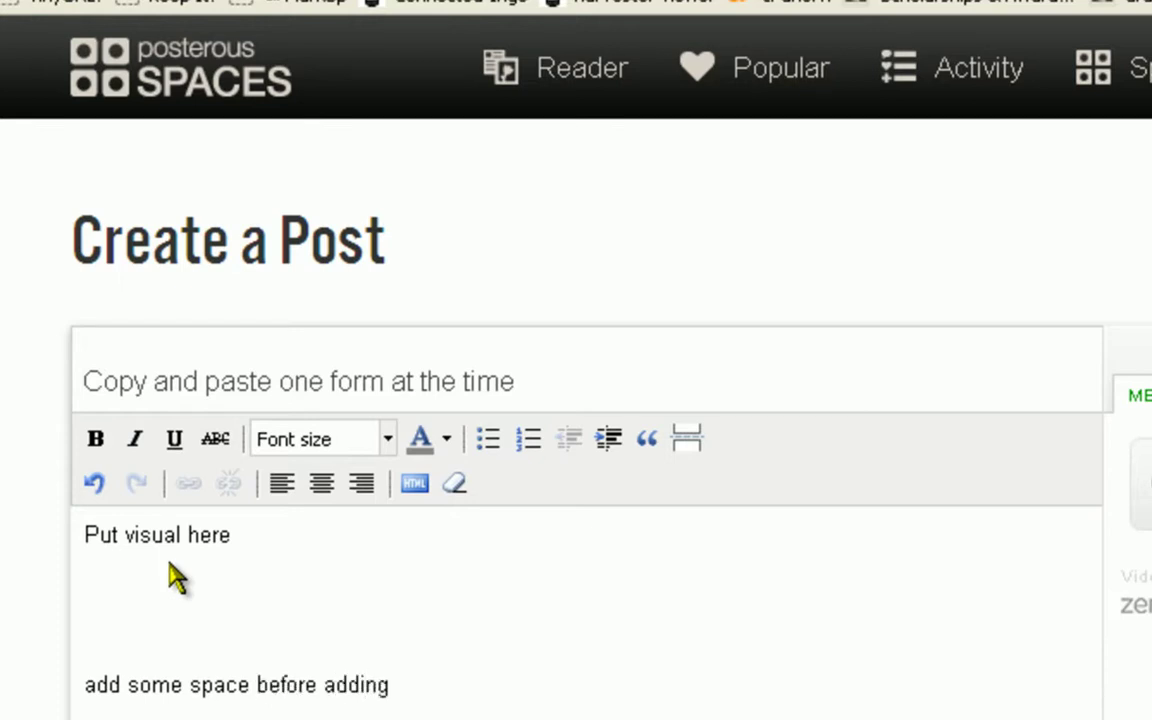
text( embed code)
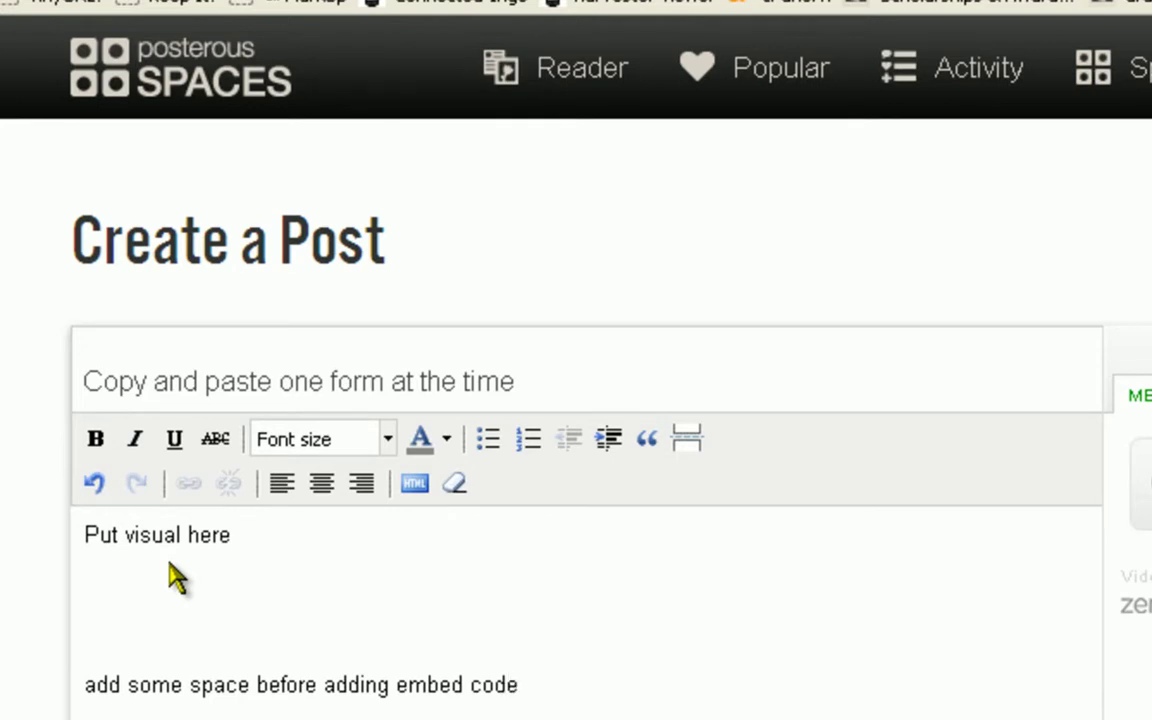
text( (easier f)
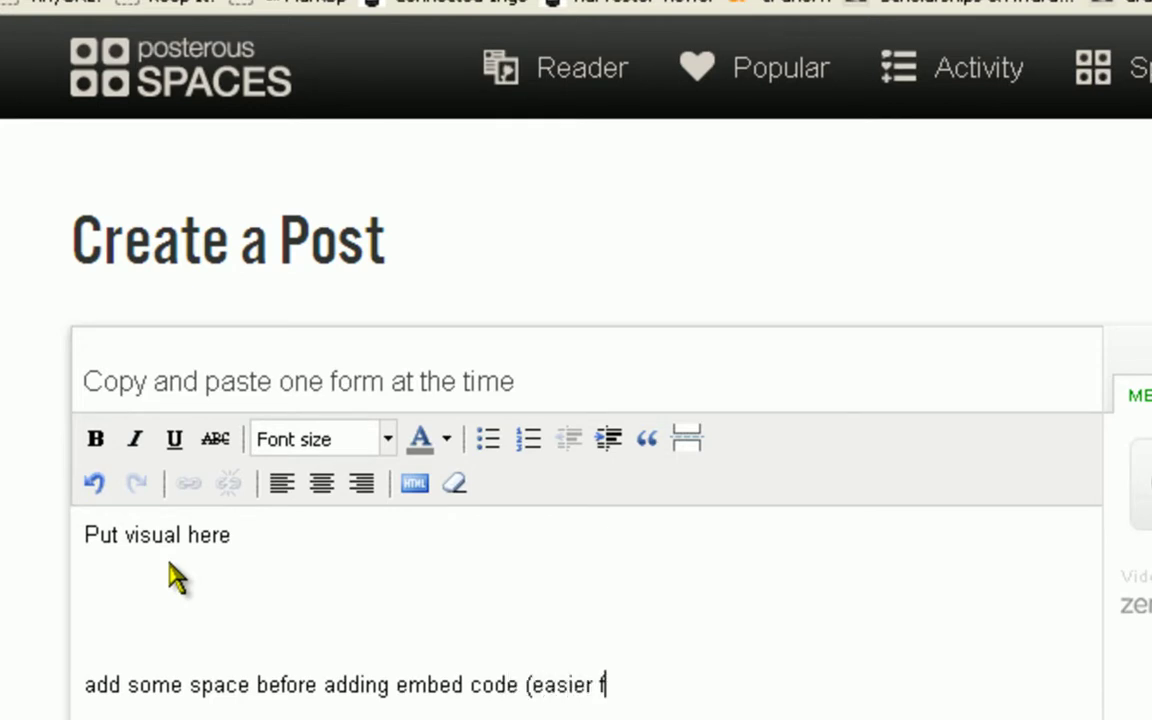
text(or future for)
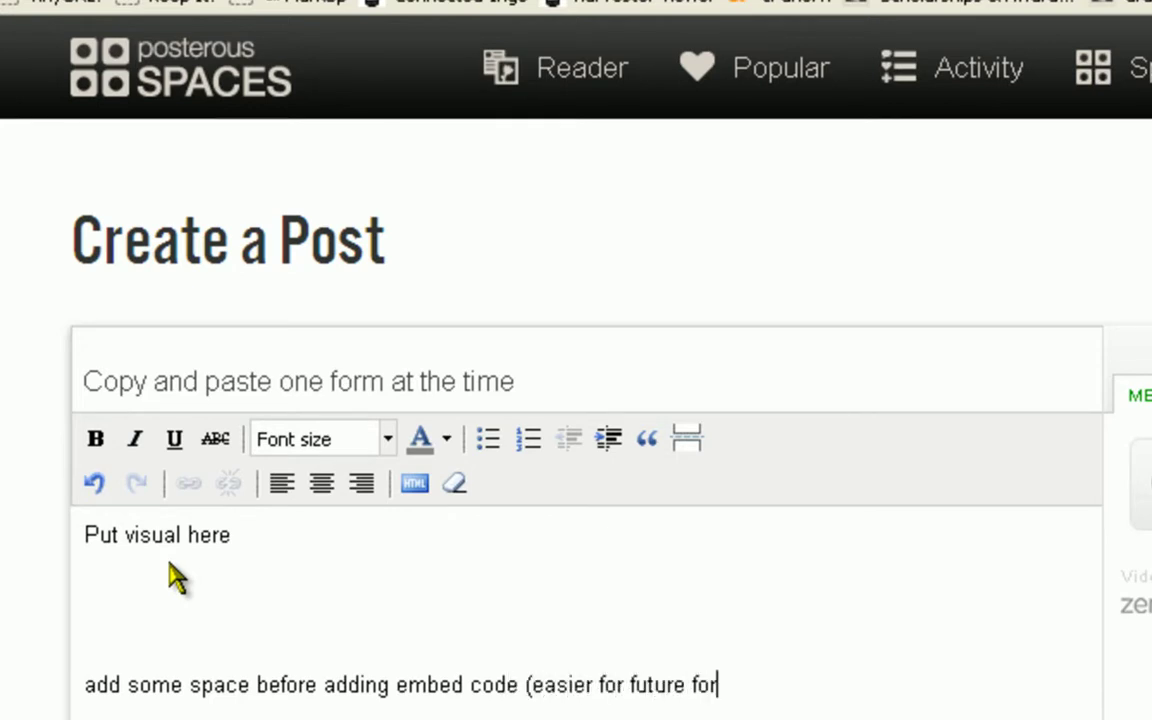
text(m addition))
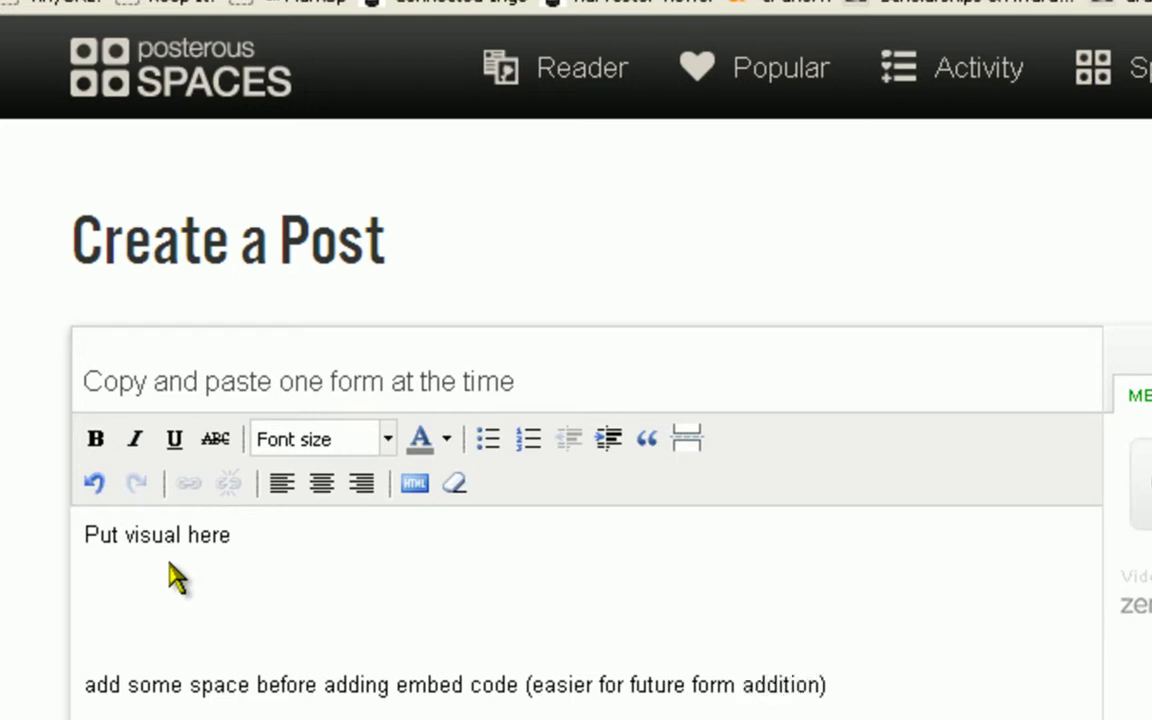
In the post's HTML source, insert the first Google form's iframe embed code on a new line below "Put visual here"
click(414, 484)
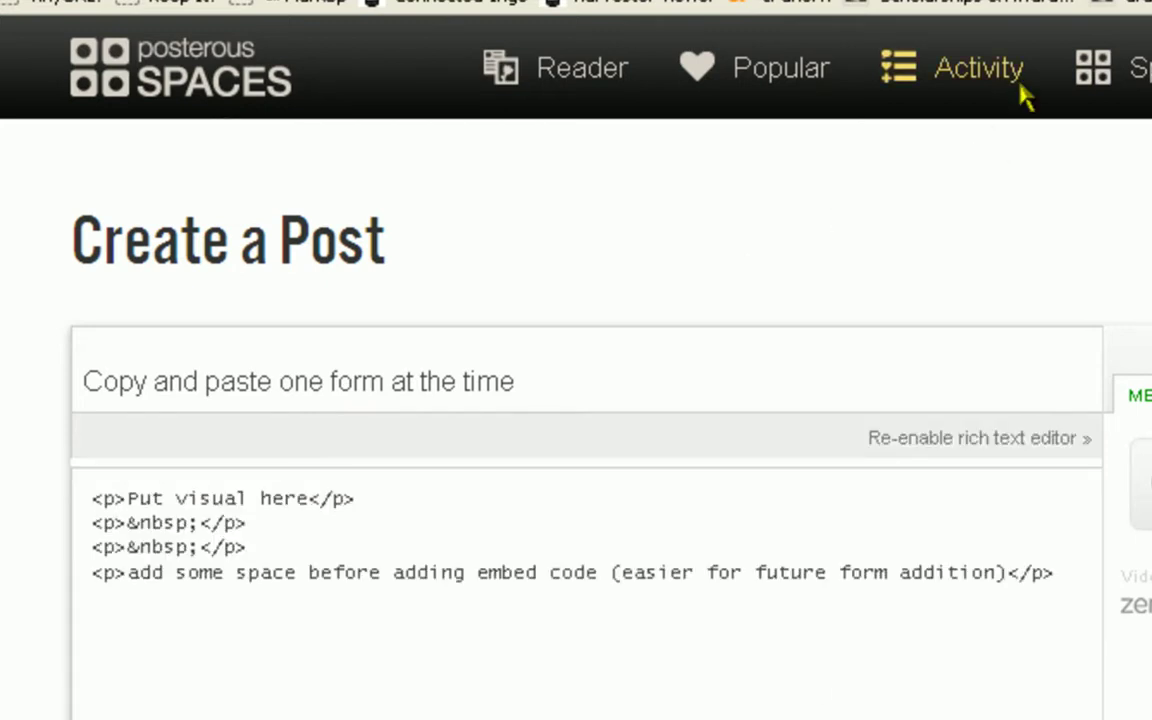
key(ctrl+Tab)
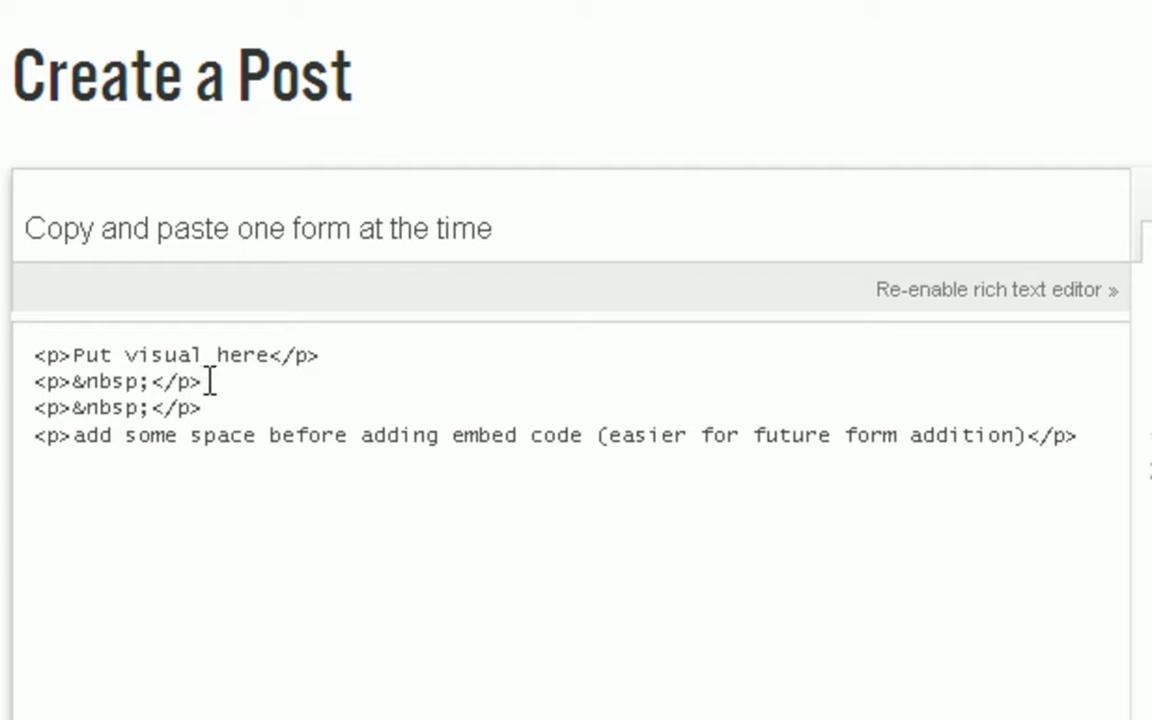
click(328, 358)
key(Return)
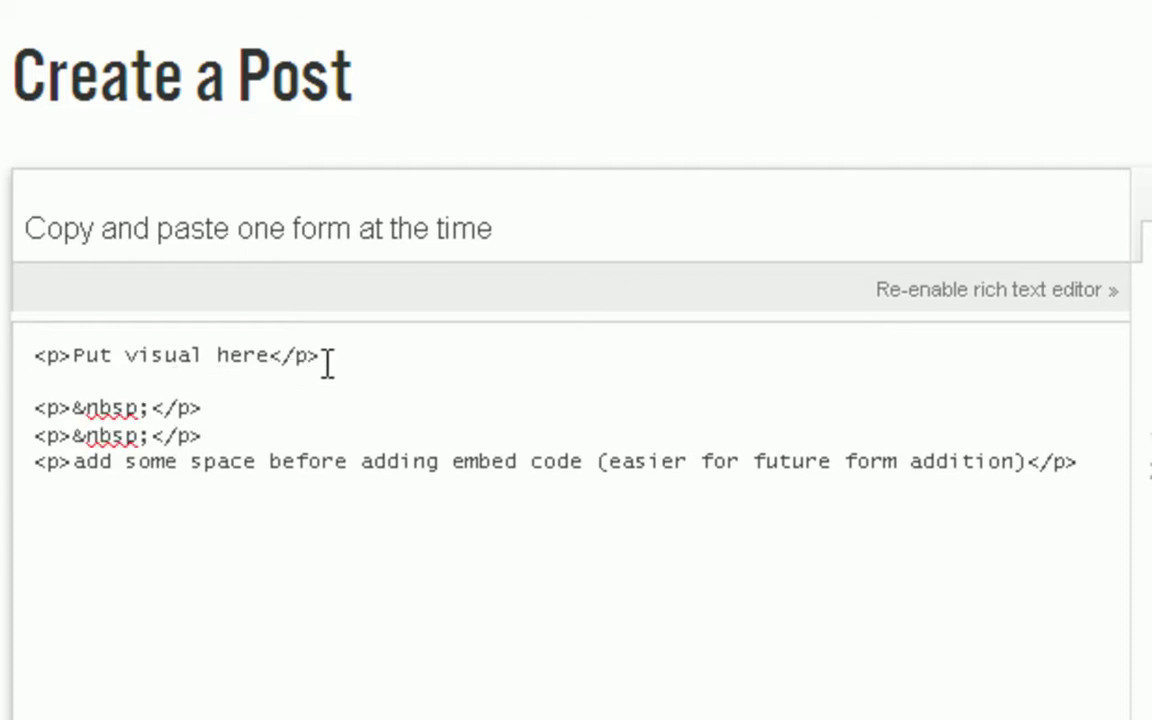
text(<iframe src="https://docs.google.com/spreadsheet/embeddedform?formkey=dHN6MDQtd05wcW90cVBoS05tU3dOMnc6MQ" width="760" height="651" frameborder="0" marginheight="0" marginwidth="0">Loading...</iframe>)
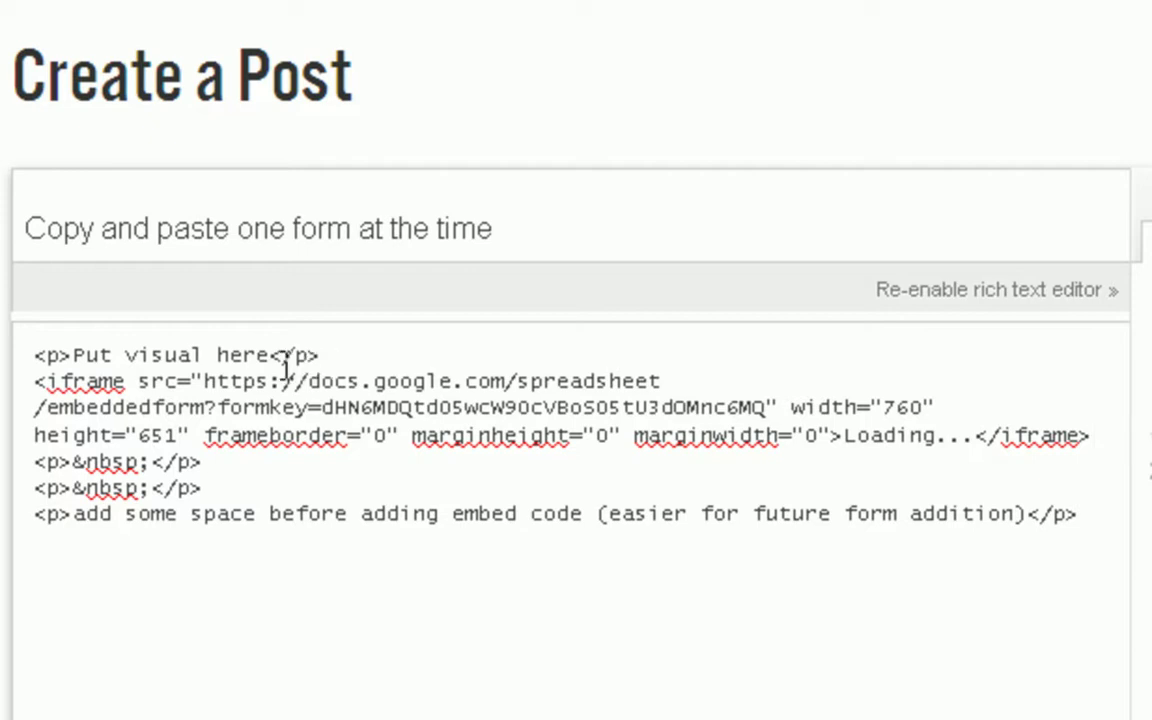
Set the embedded form's iframe height to 251 and return the post to the rich text editor
click(149, 434)
key(BackSpace)
text(2)
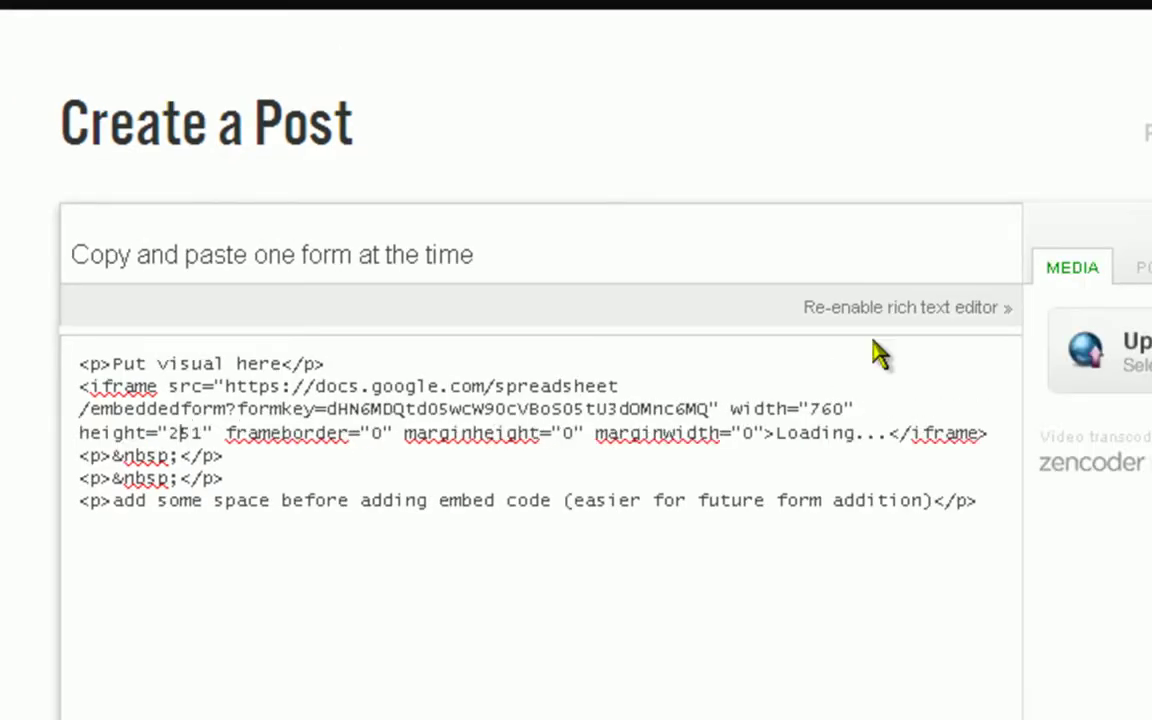
click(926, 312)
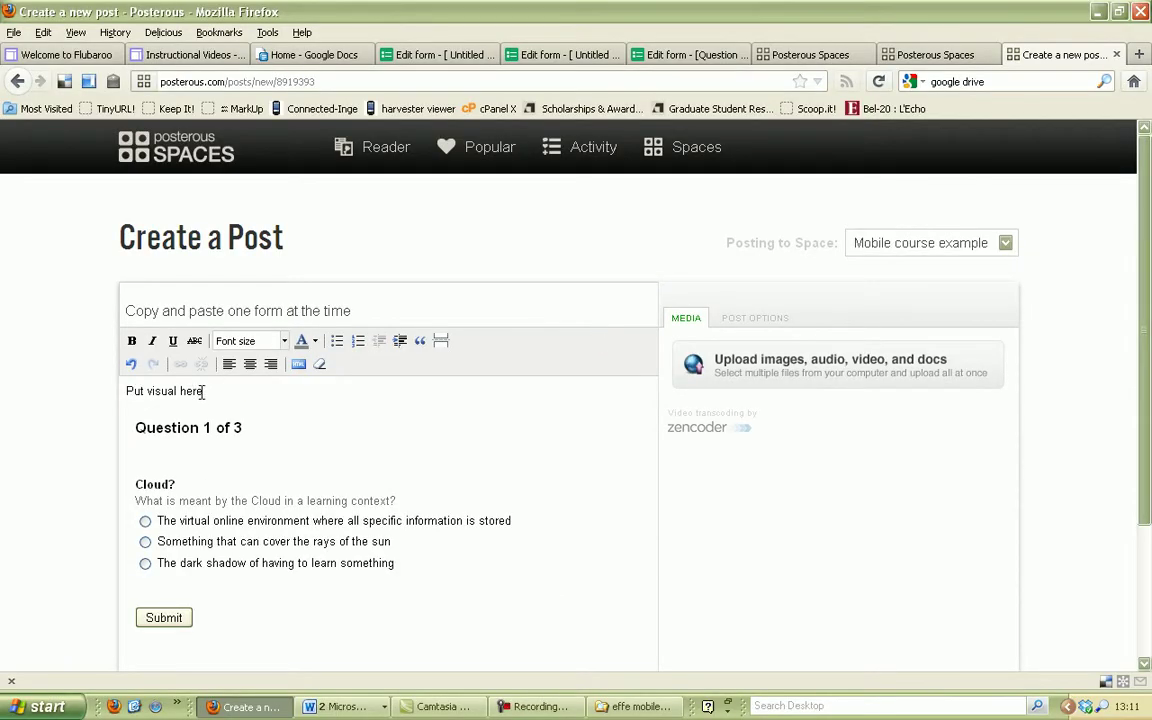
Upload the image cloud-computing-kitchen-sink.jpg at the "Put visual here" placeholder above Question 1 of 3
drag(204, 391, 123, 392)
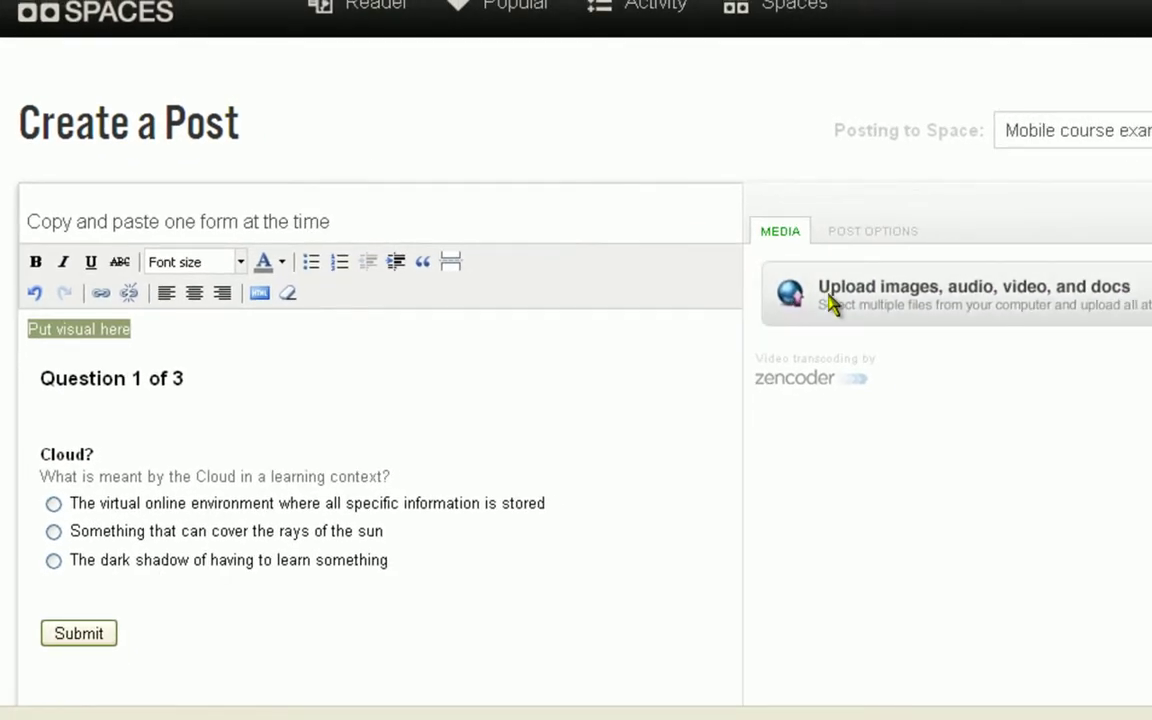
click(831, 312)
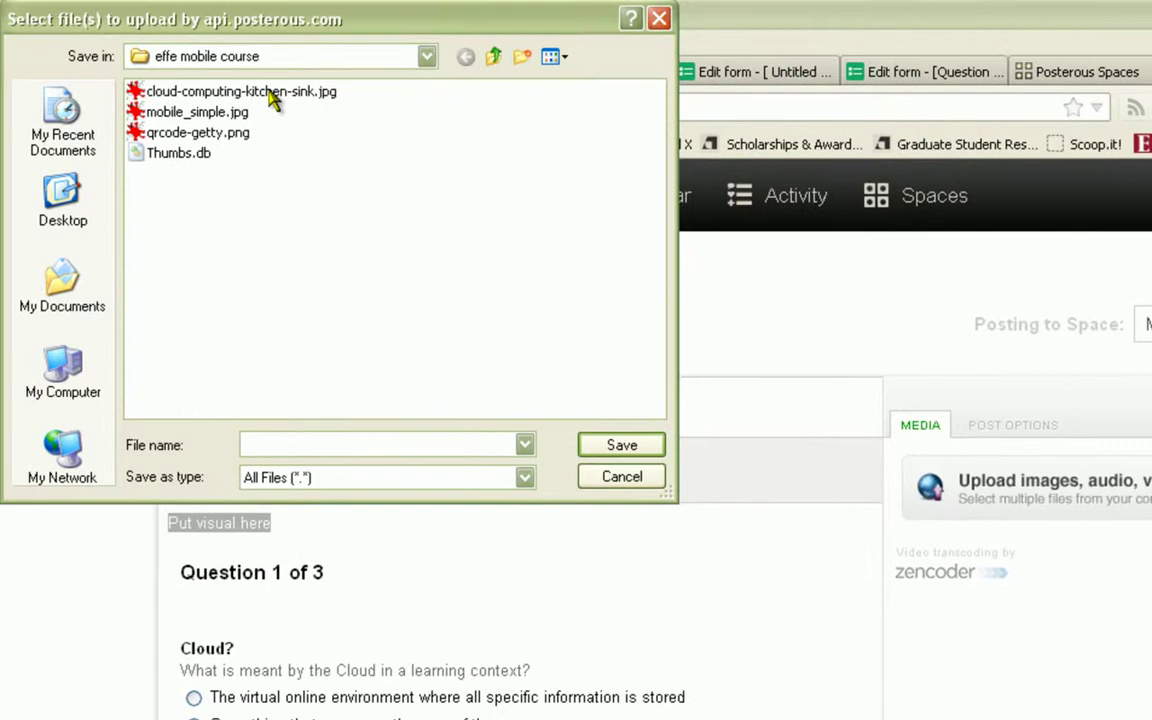
click(265, 94)
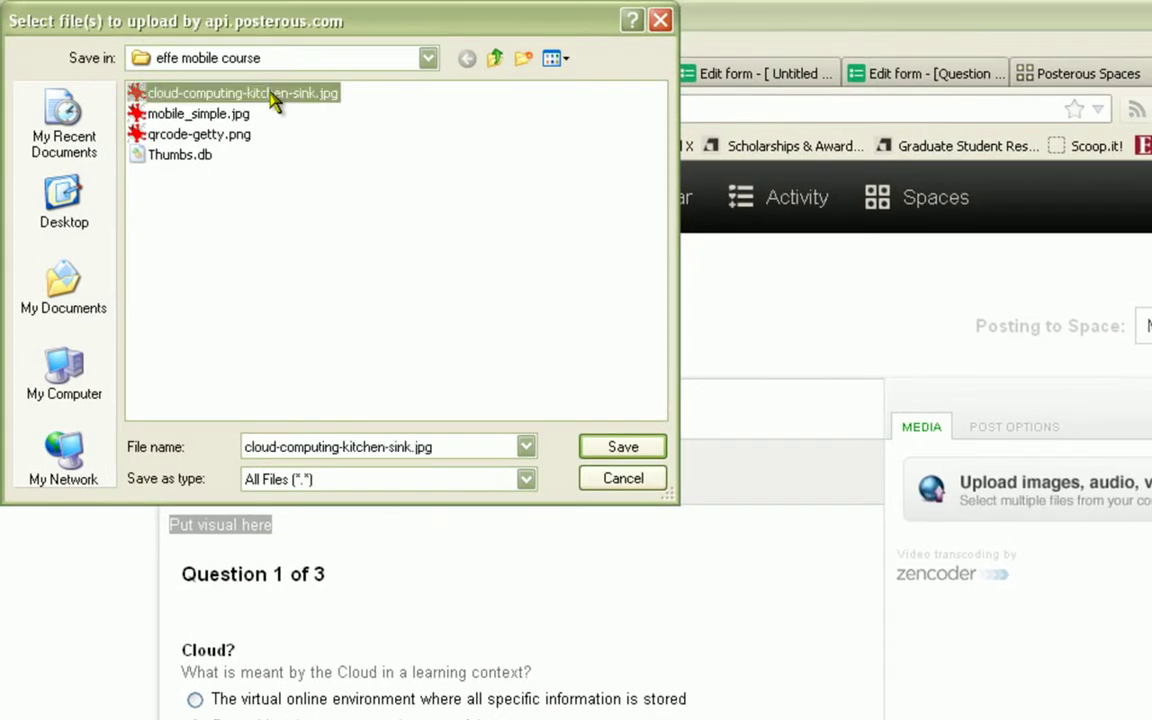
click(620, 448)
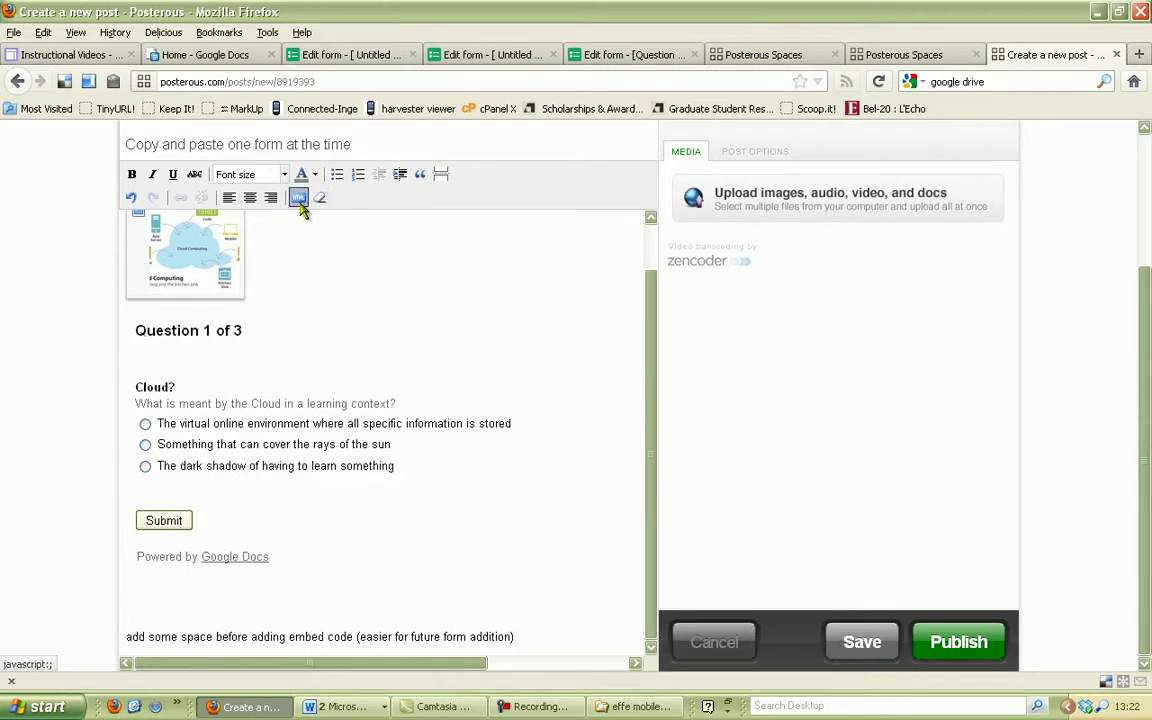
In the HTML source, insert the second Google form's iframe code below an "add visual" line, and return to rich text editing
click(299, 200)
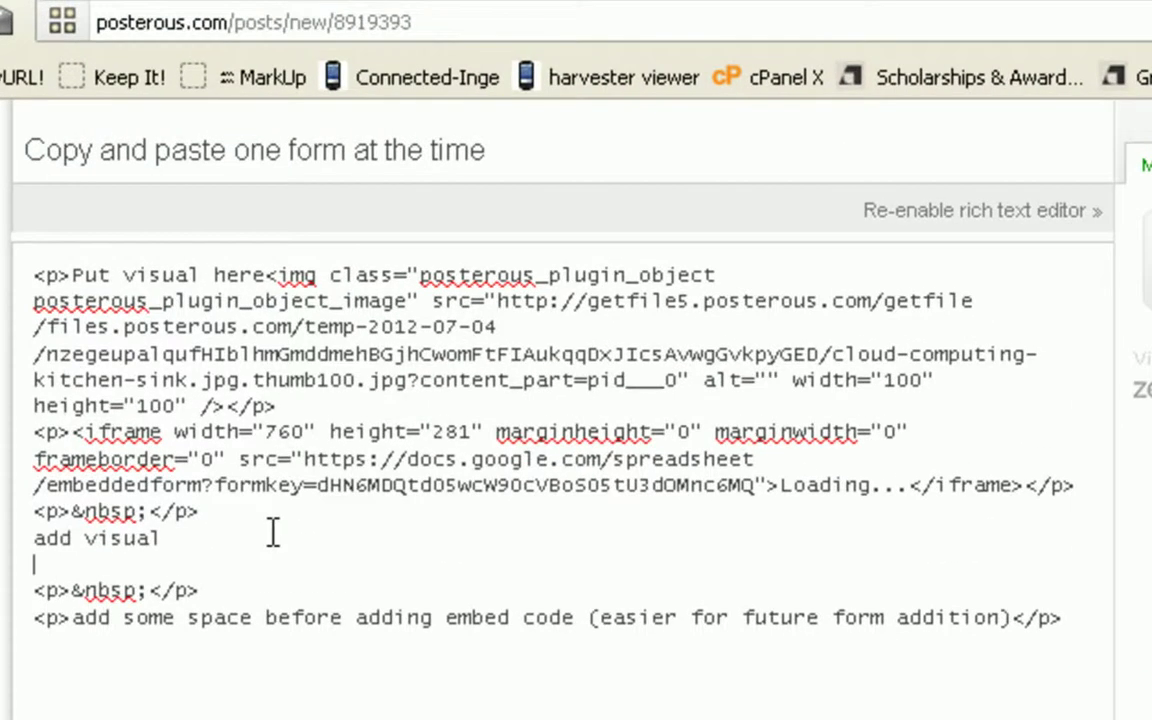
text(<iframe src="https://docs.google.com/spreadsheet/embeddedform?formkey=dDluaW5YdnVpYlloT1dMREJYVkhFMFE6MQ" width="760" height="651" frameborder="0" marginheight="0" marginwidth="0">Loading...</iframe>)
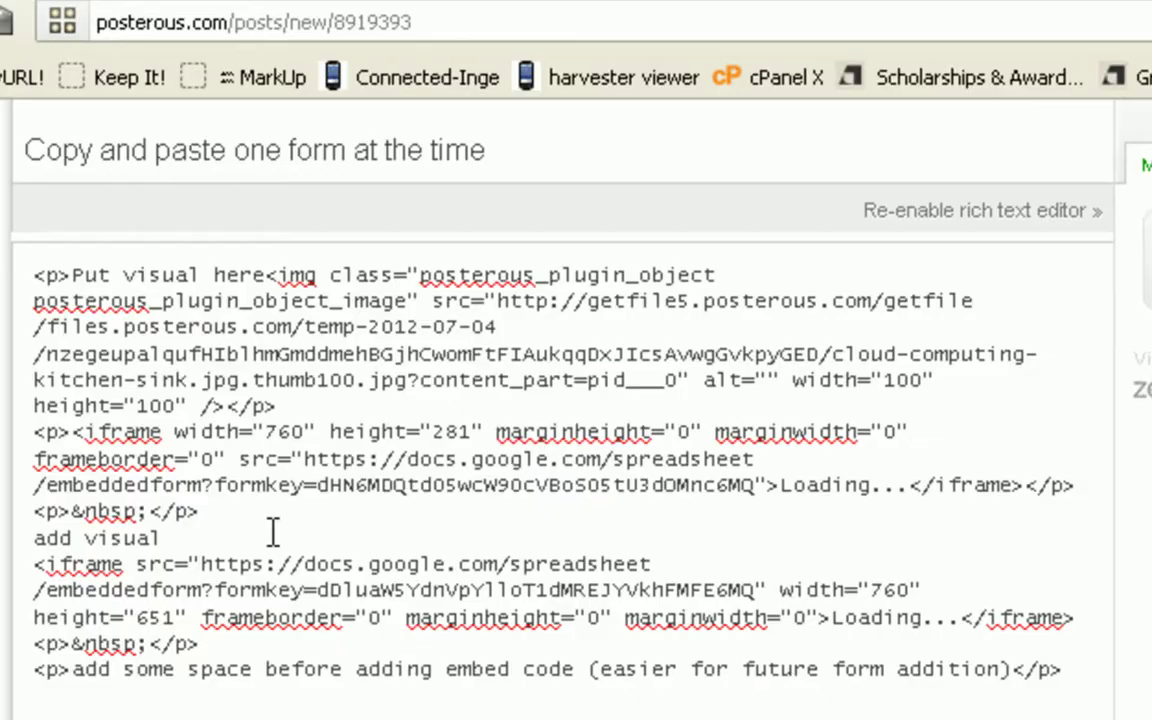
click(1030, 211)
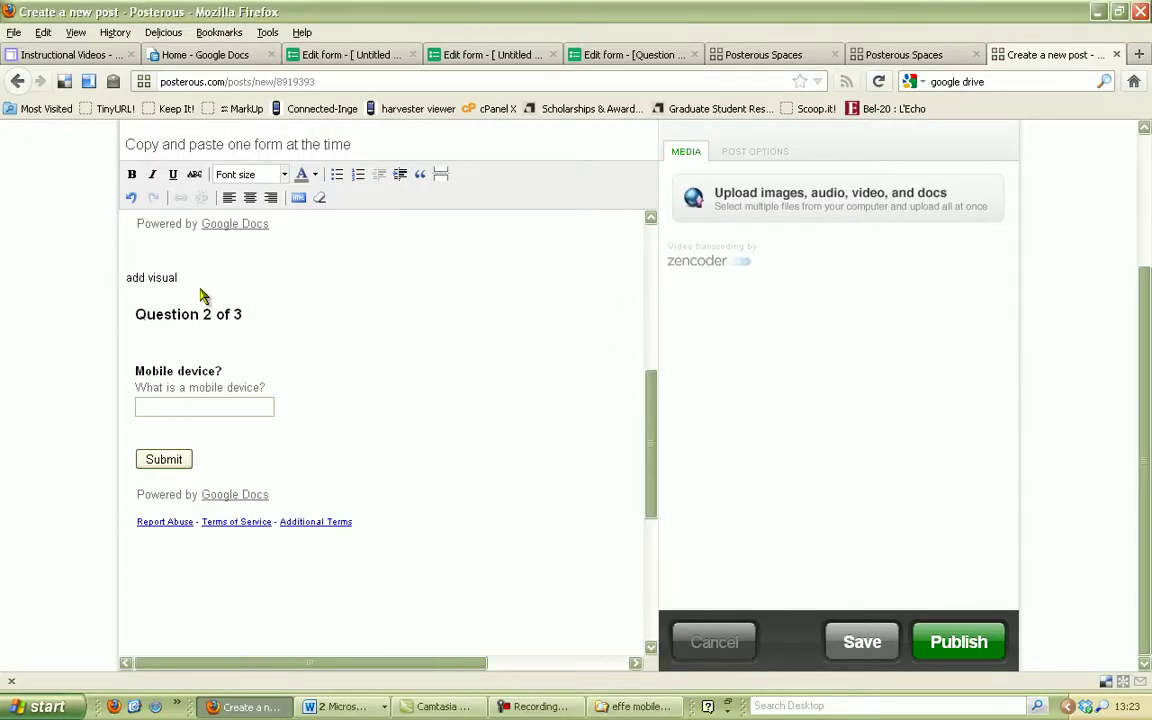
Upload the image mobile_simple.jpg at the "add visual" placeholder above Question 2 of 3
drag(181, 288, 107, 291)
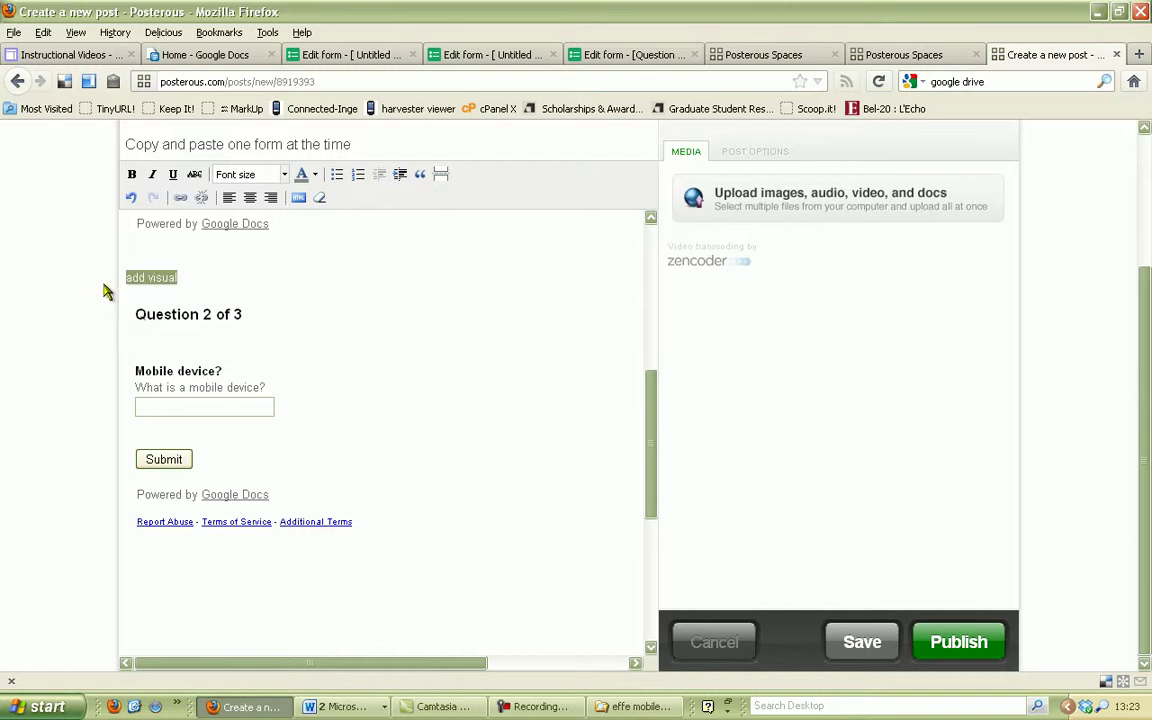
click(740, 218)
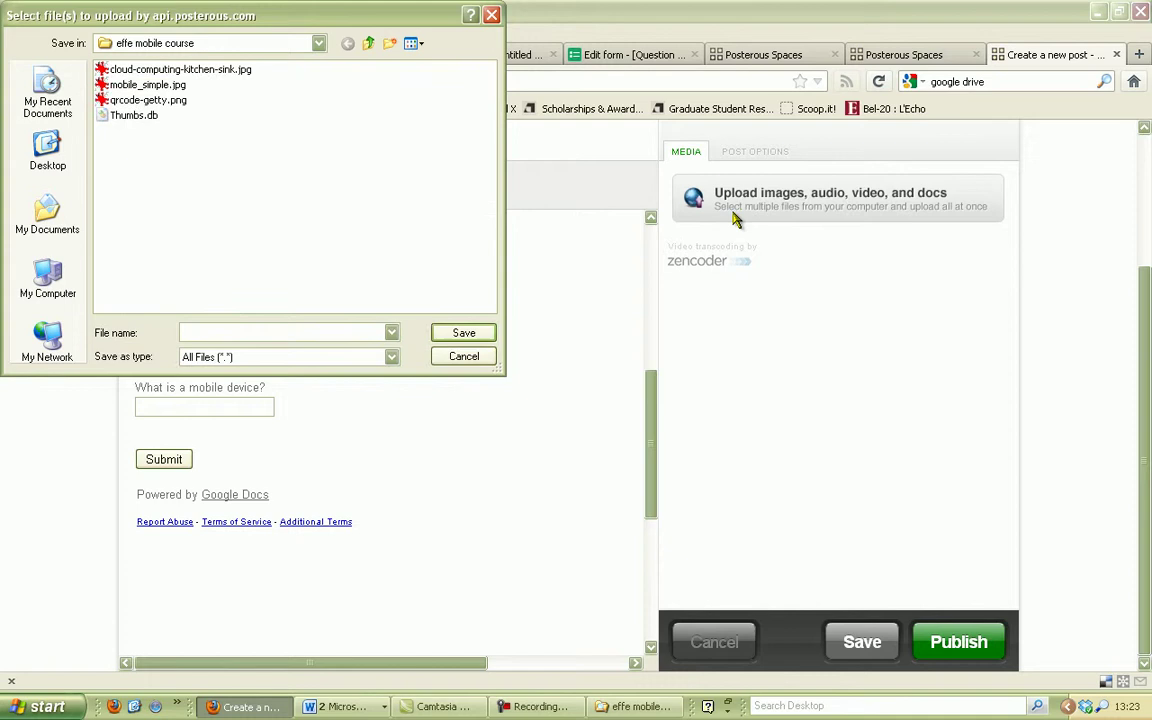
click(150, 86)
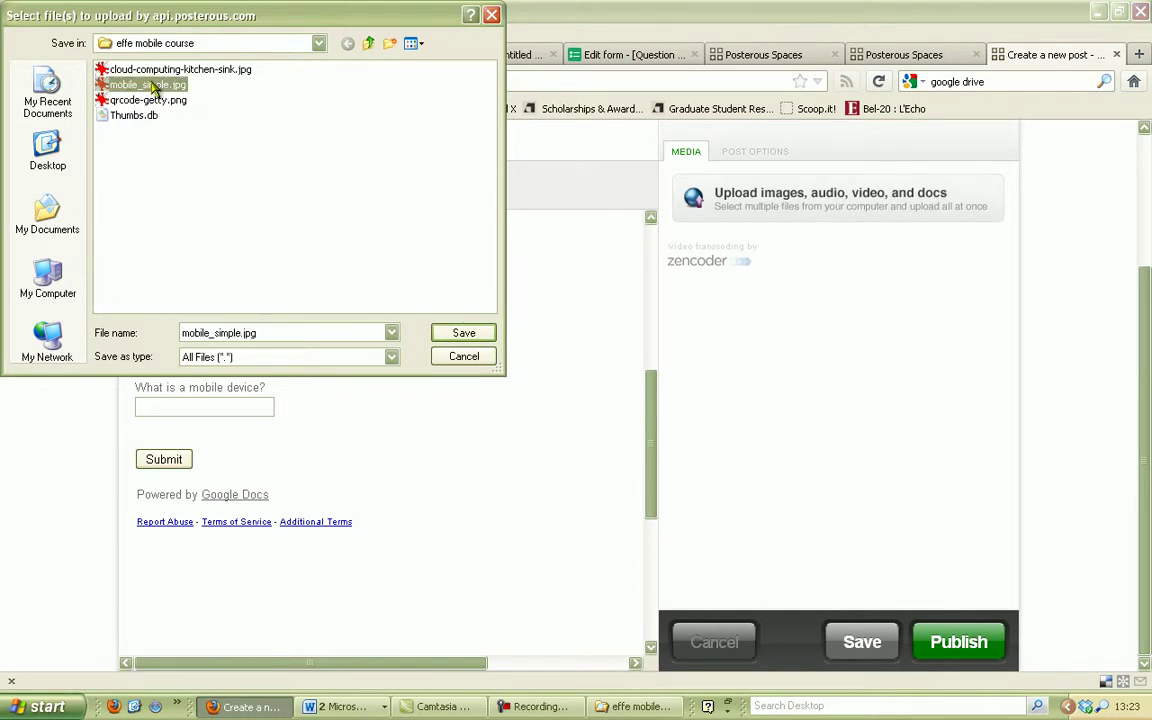
click(461, 336)
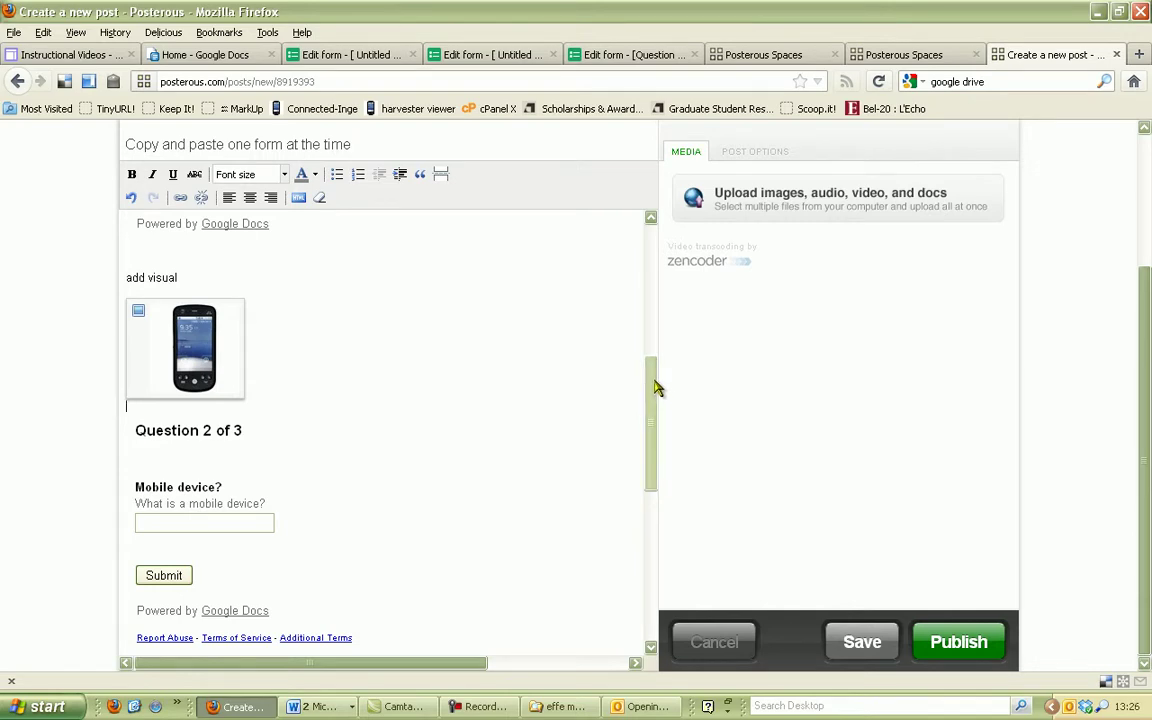
Switch to the Question 3 of 3 form in Google Docs and open its embed code
click(345, 54)
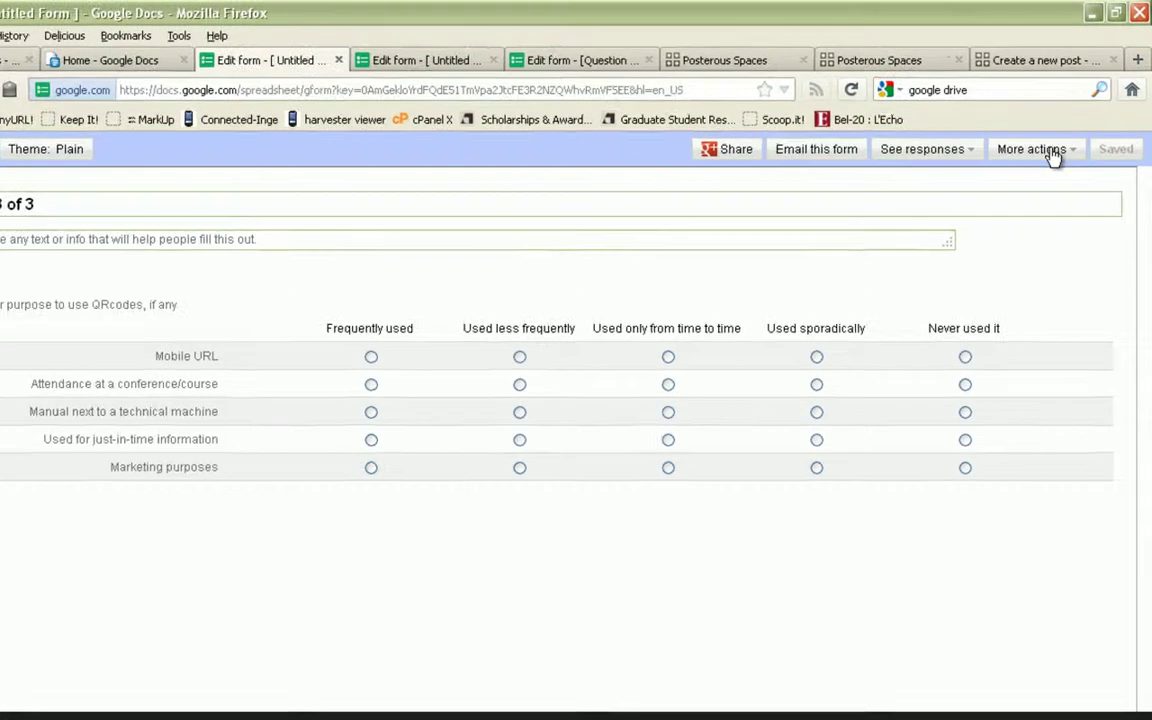
click(1046, 137)
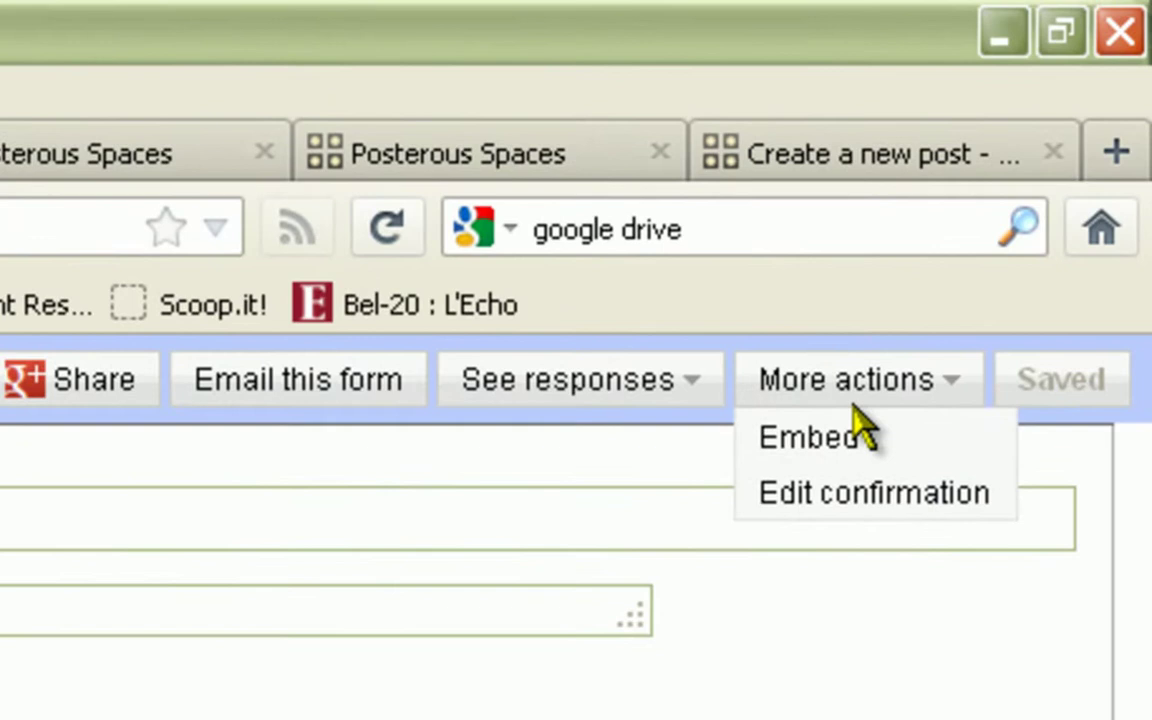
click(822, 462)
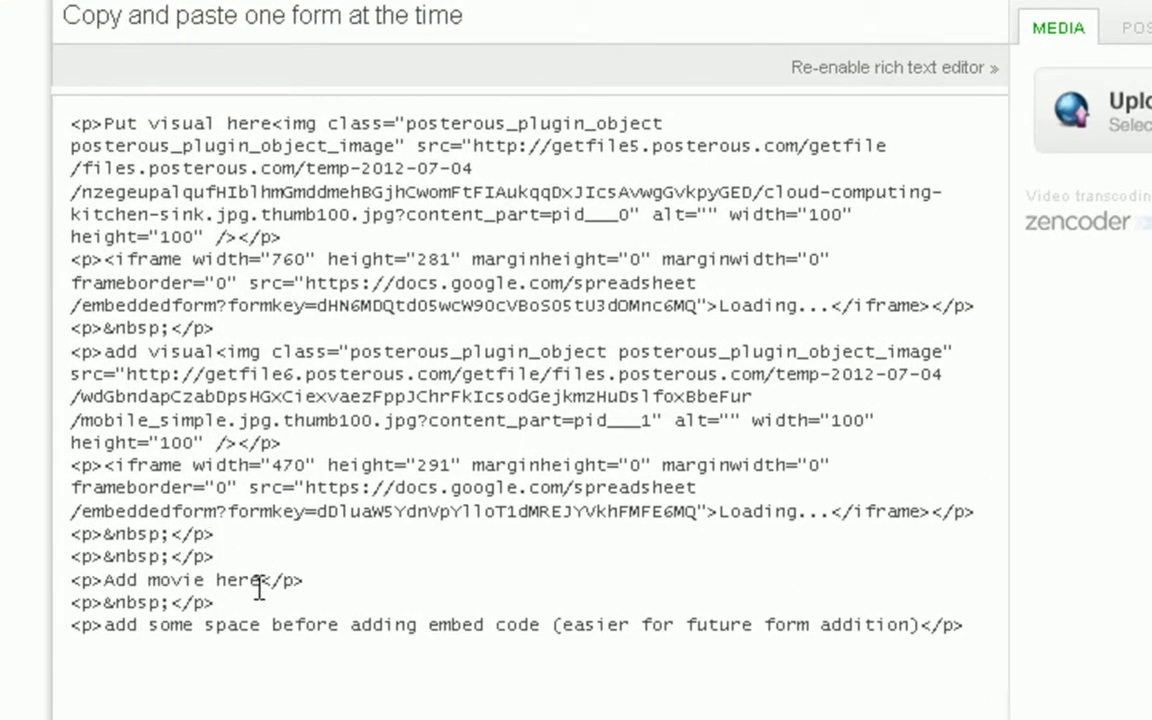
Insert the third form's iframe embed code on a new line below "Add movie here" in the post's HTML source
click(329, 580)
key(Return)
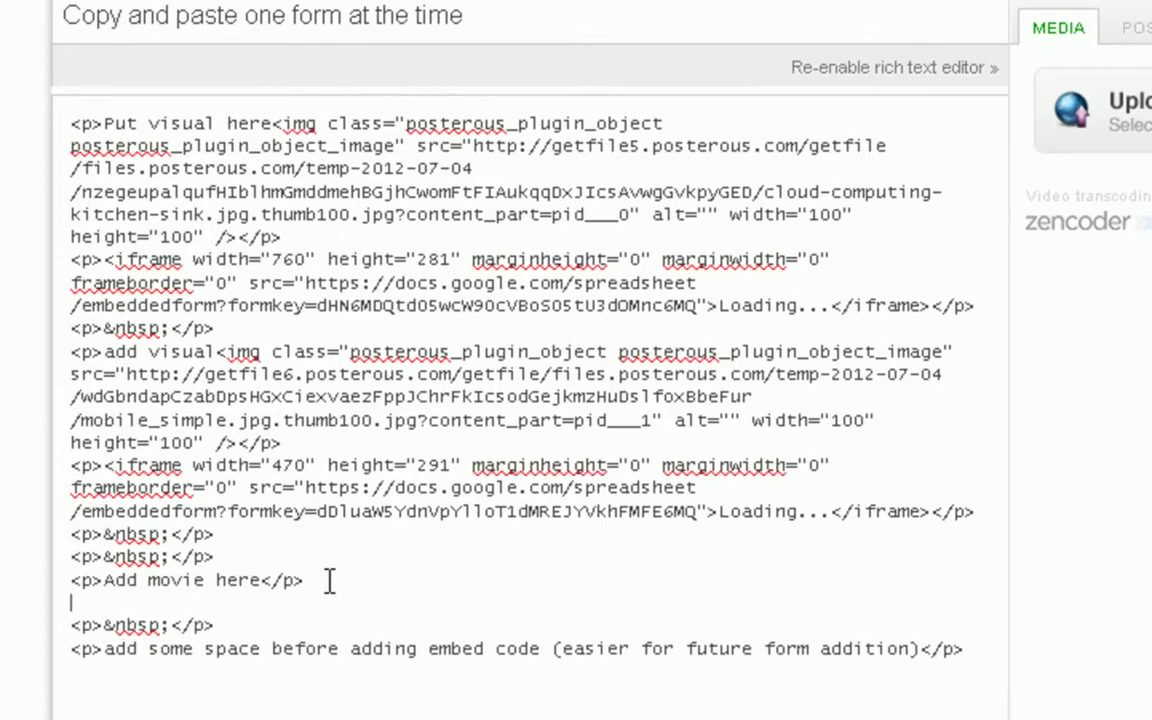
text(<iframe src="https://docs.google.com/spreadsheet/embeddedform?formkey=dE51TmVpa2JtcFE3R2NZQWhvRmVFSEE6MQ" width="760" height="651" frameborder="0" marginheight="0" marginwidth="0">Loading...</iframe>)
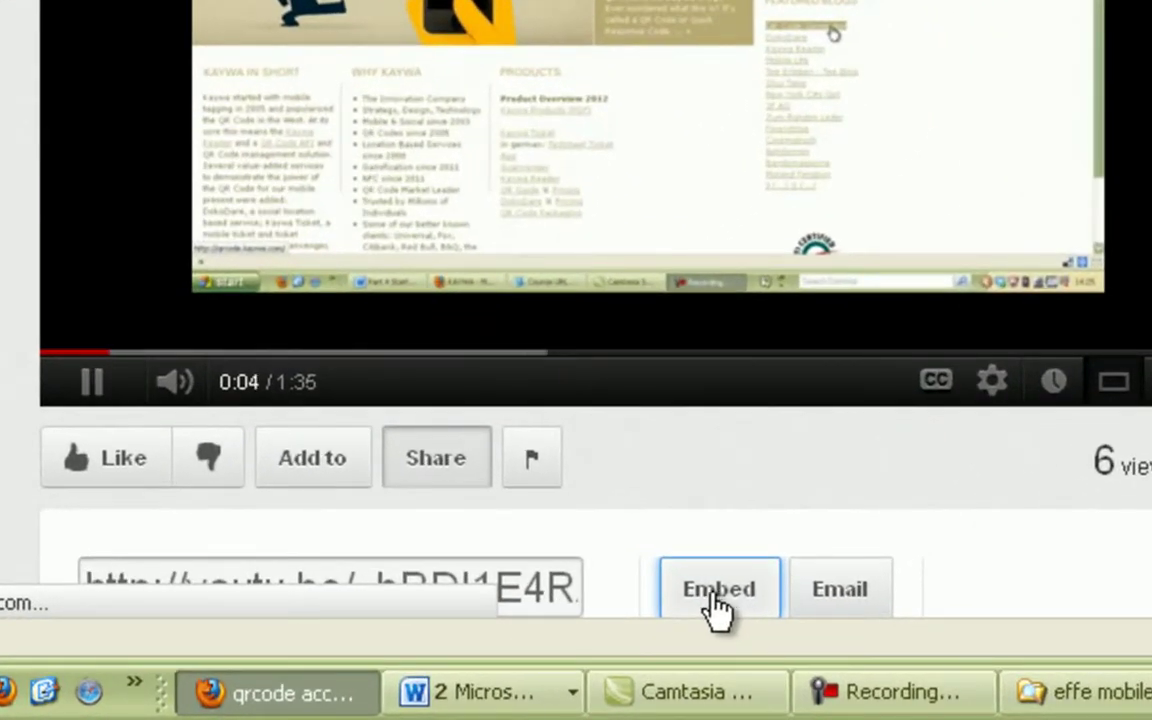
Open the embed code of the QR code video on YouTube and set its size to 420 × 315
click(715, 598)
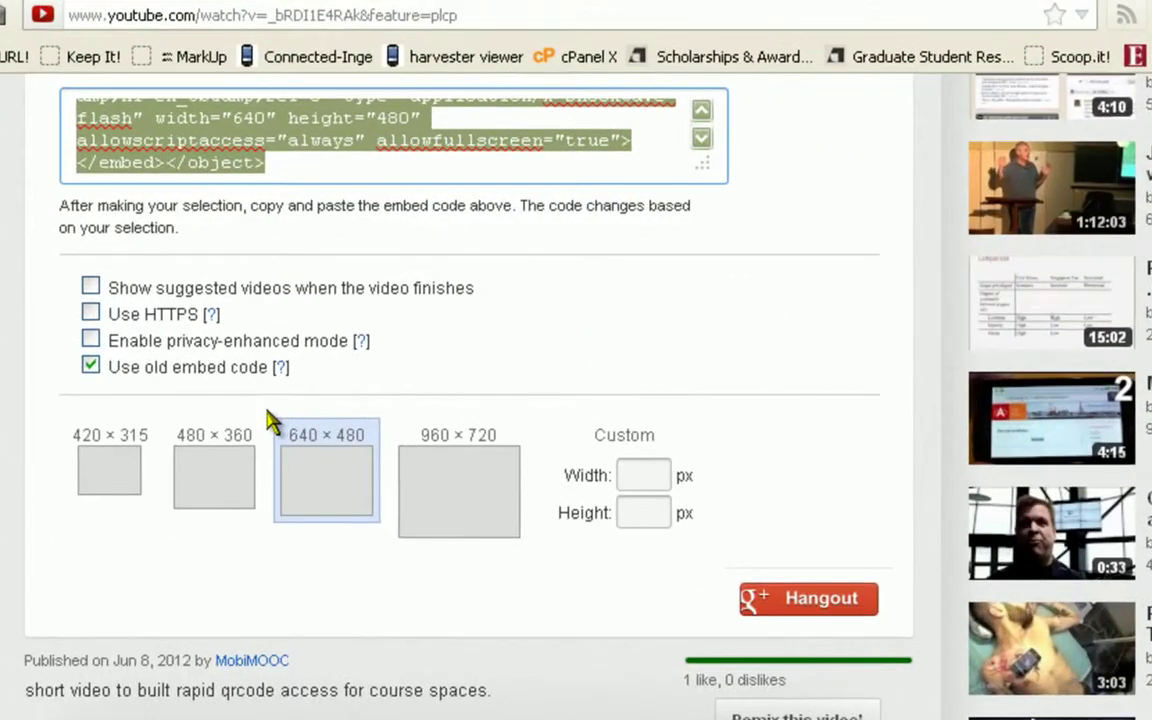
click(115, 487)
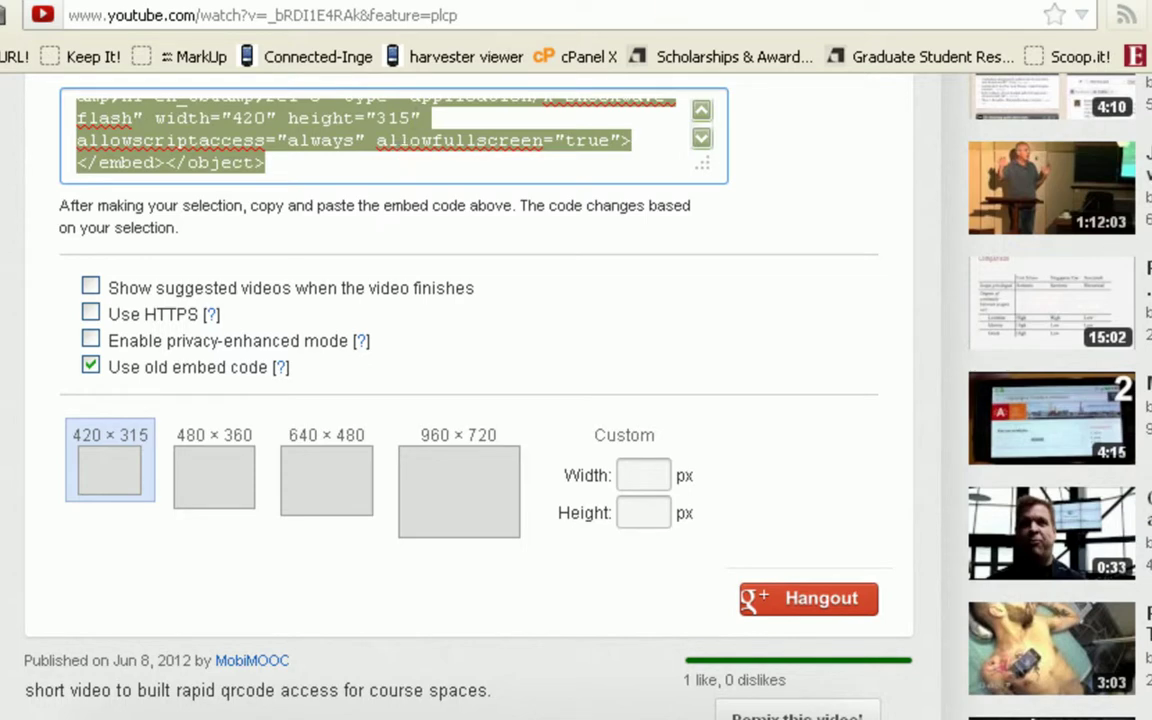
Back in the Posterous post's HTML source, replace the "Add movie here" paragraph with the YouTube video's embed code
key(ctrl+Tab)
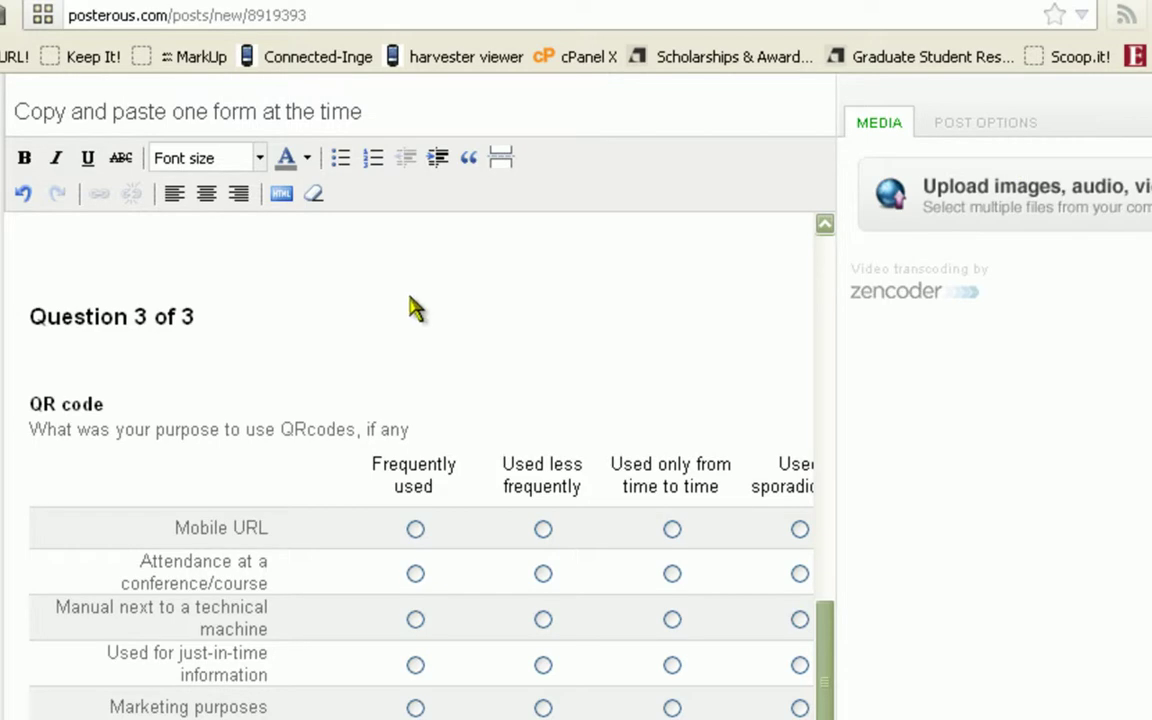
click(281, 193)
drag(243, 388, 125, 388)
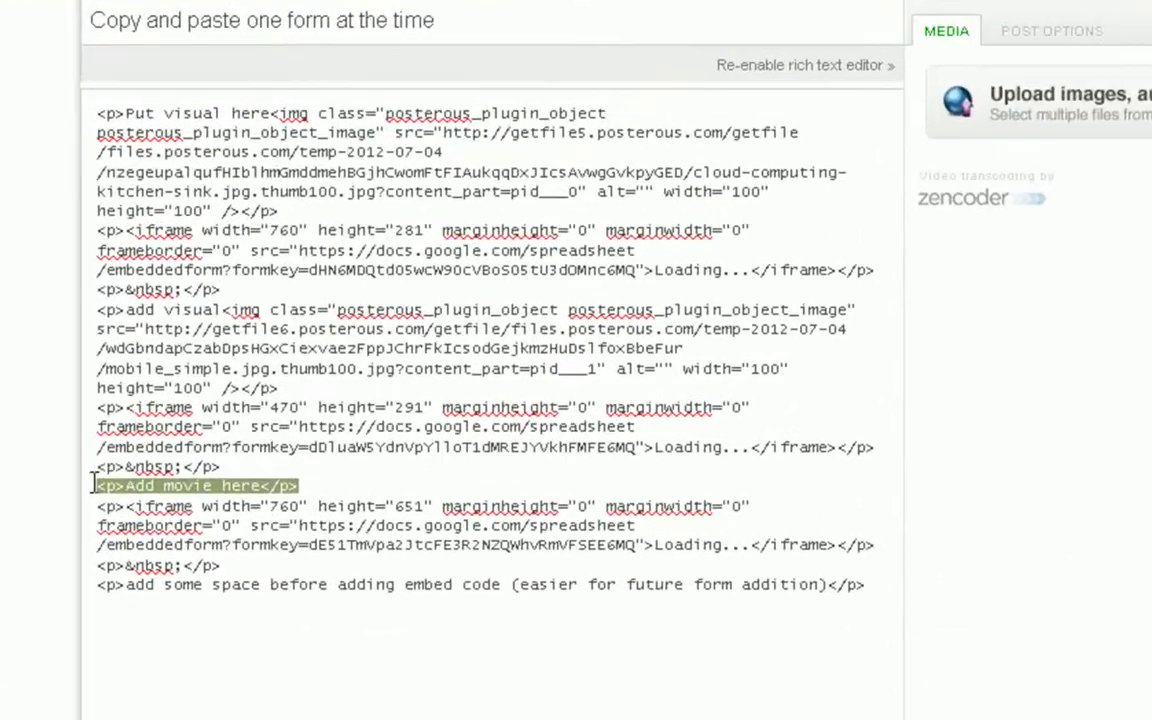
text(<object width="420" height="315"><param name="movie" value="http://www.youtube.com/v/_bRDI1E4RAk?version=3&amp;hl=en_US&amp;rel=0"></param><param name="allowFullScreen" value="true"></param><param name="allowscriptaccess" value="always"></param><embed src="http://www.youtube.com/v/_bRDI1E4RAk?version=3&amp;hl=en_US&amp;rel=0" type="application/x-shockwave-flash" width="420" height="315" allowscriptaccess="always" allowfullscreen="true"></embed></object>)
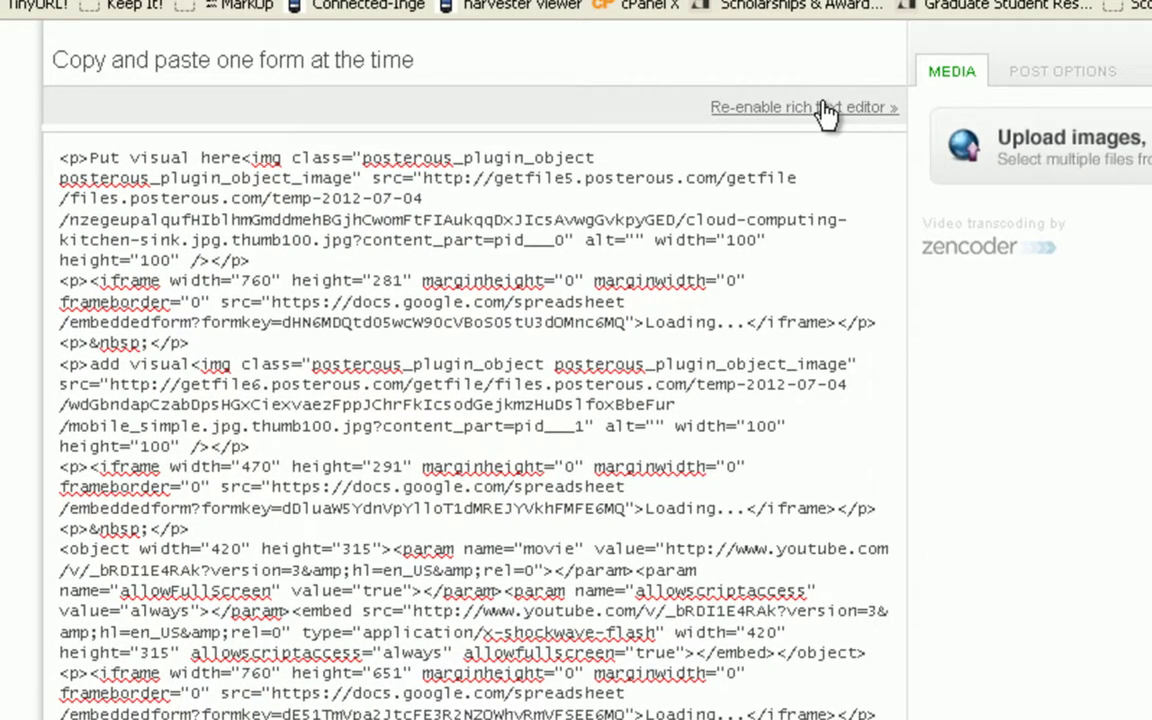
Return the post to the rich text editor, check the embedded forms, and publish the post
click(822, 108)
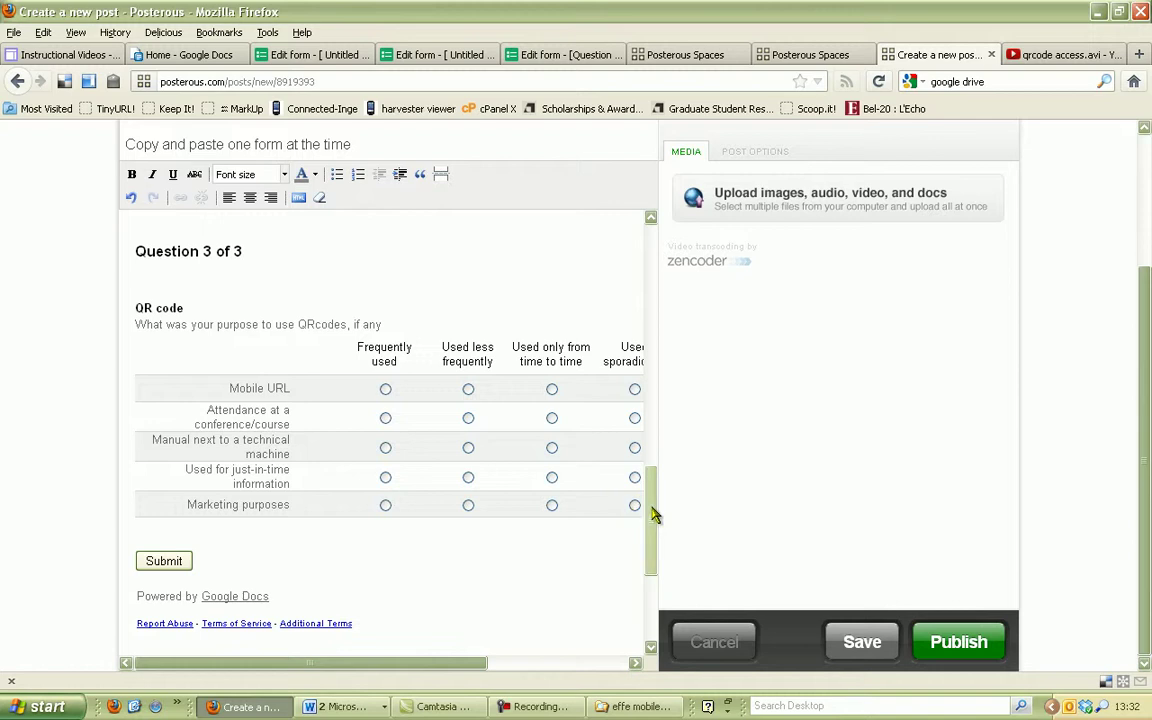
drag(651, 514, 652, 428)
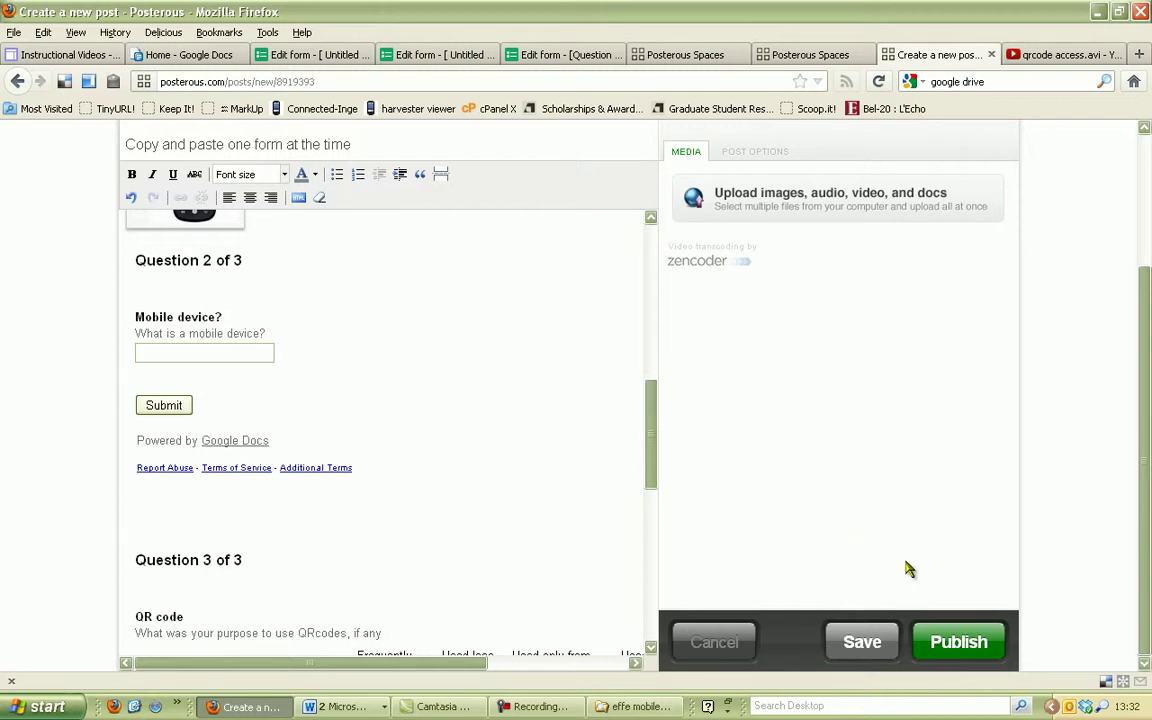
click(943, 646)
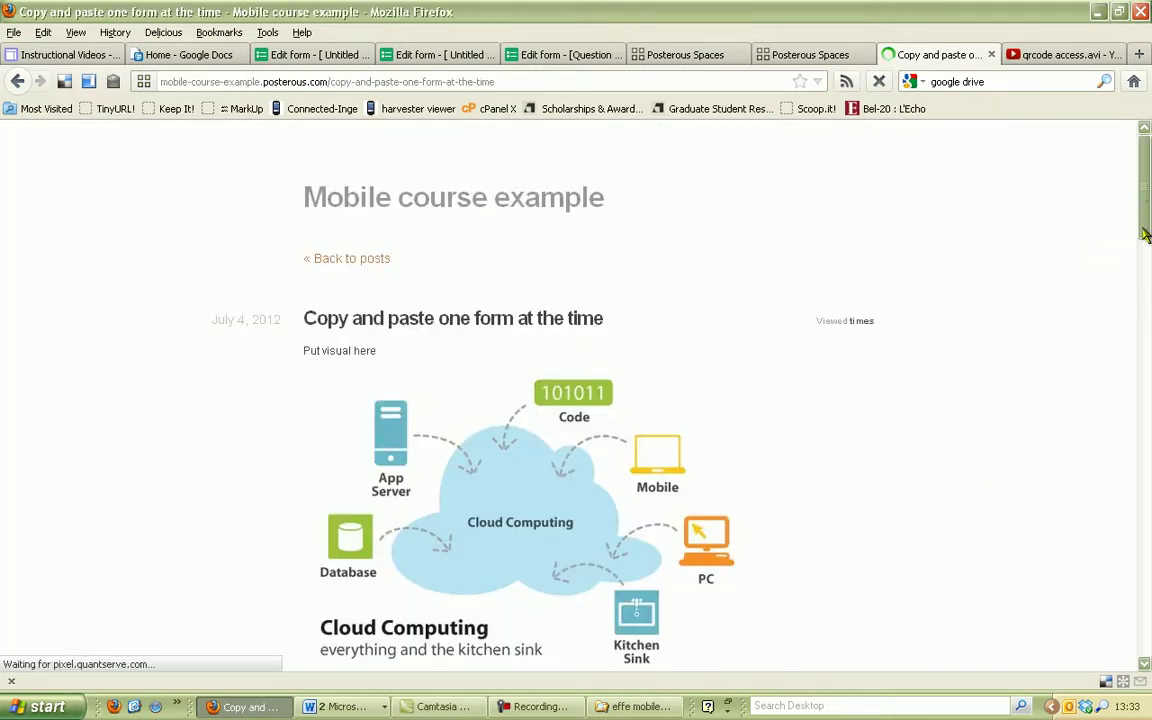
On the published post, answer the Question 2 of 3 form's "What is a mobile device?" with "The above" and submit the response
click(1145, 289)
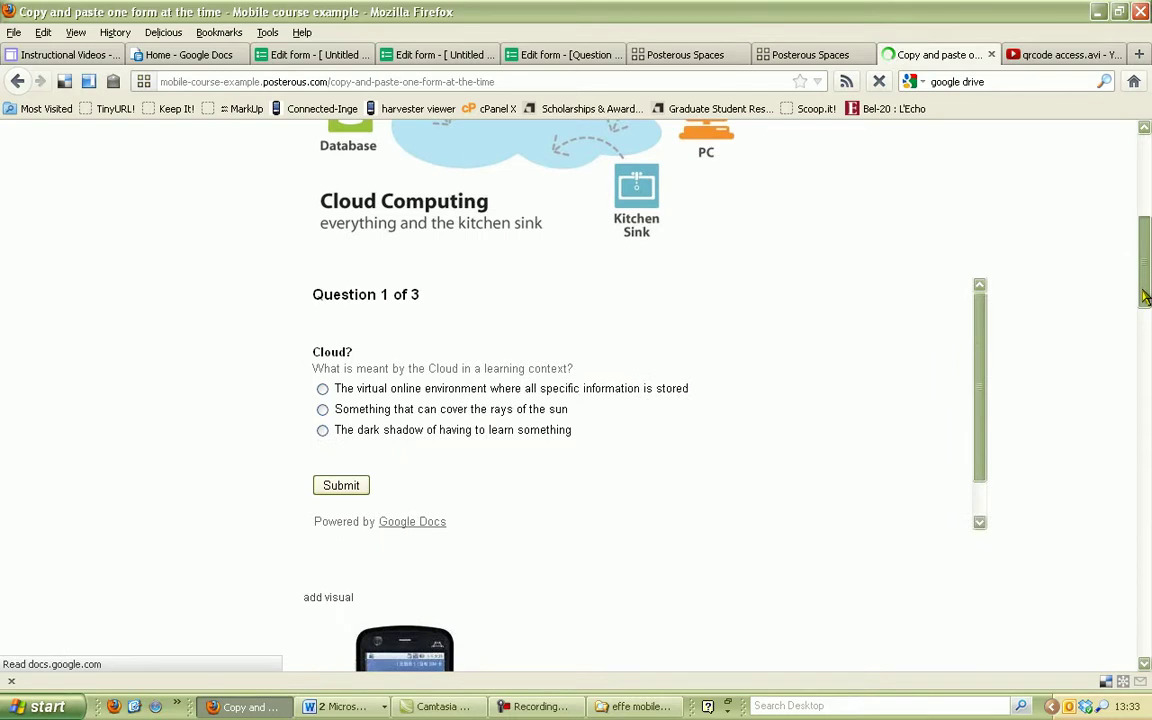
drag(1145, 296, 1145, 349)
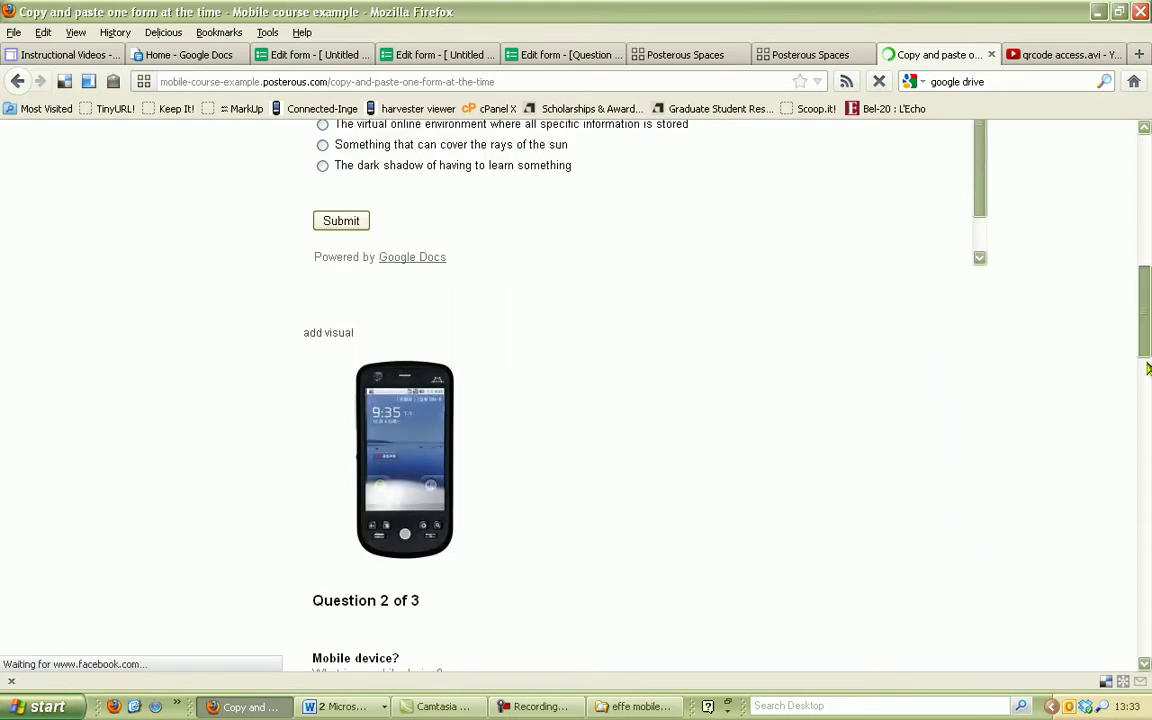
drag(1147, 368, 1147, 508)
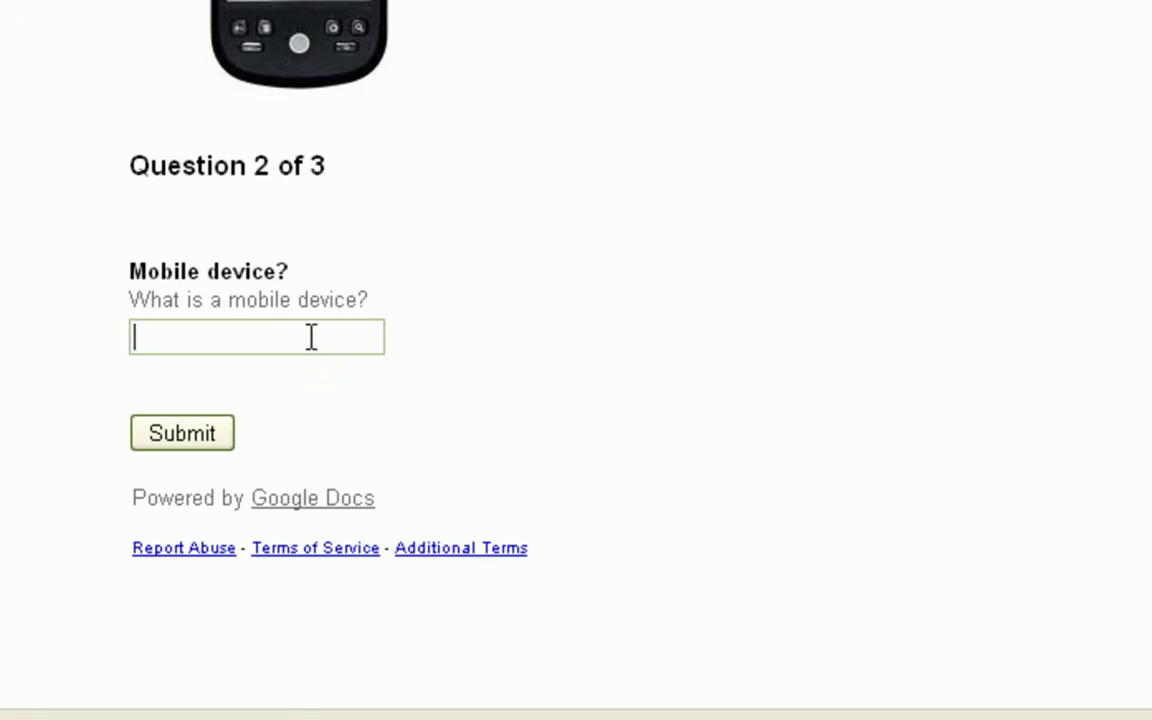
text(he above)
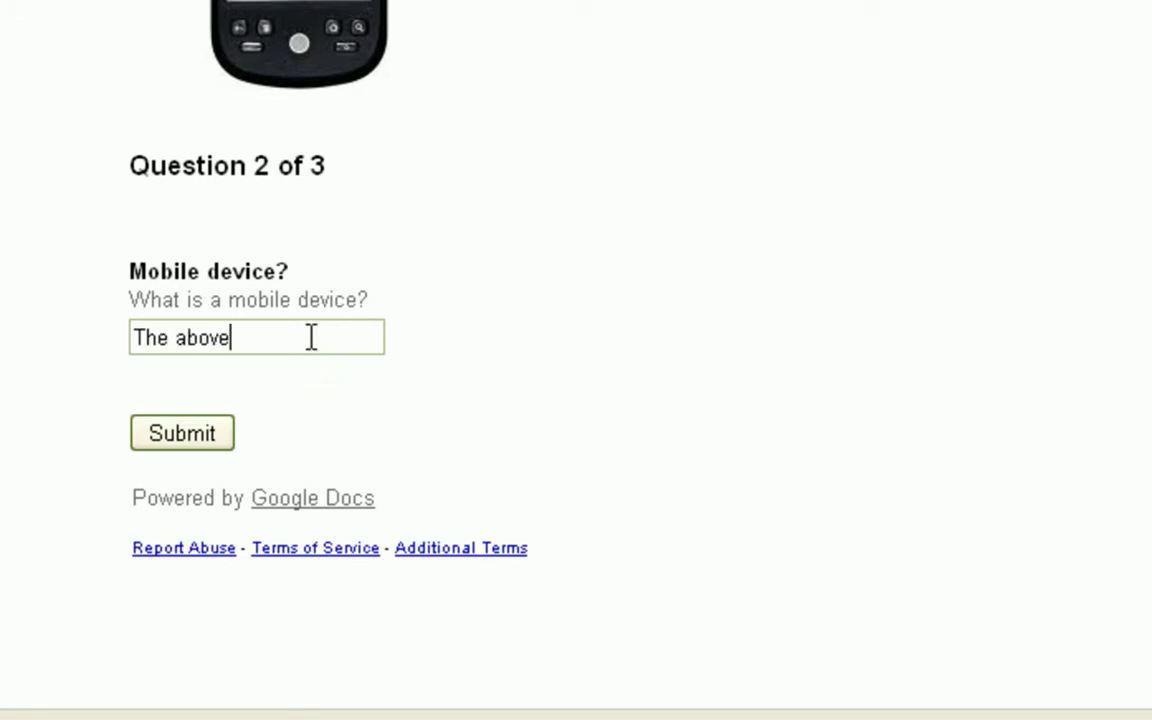
click(185, 434)
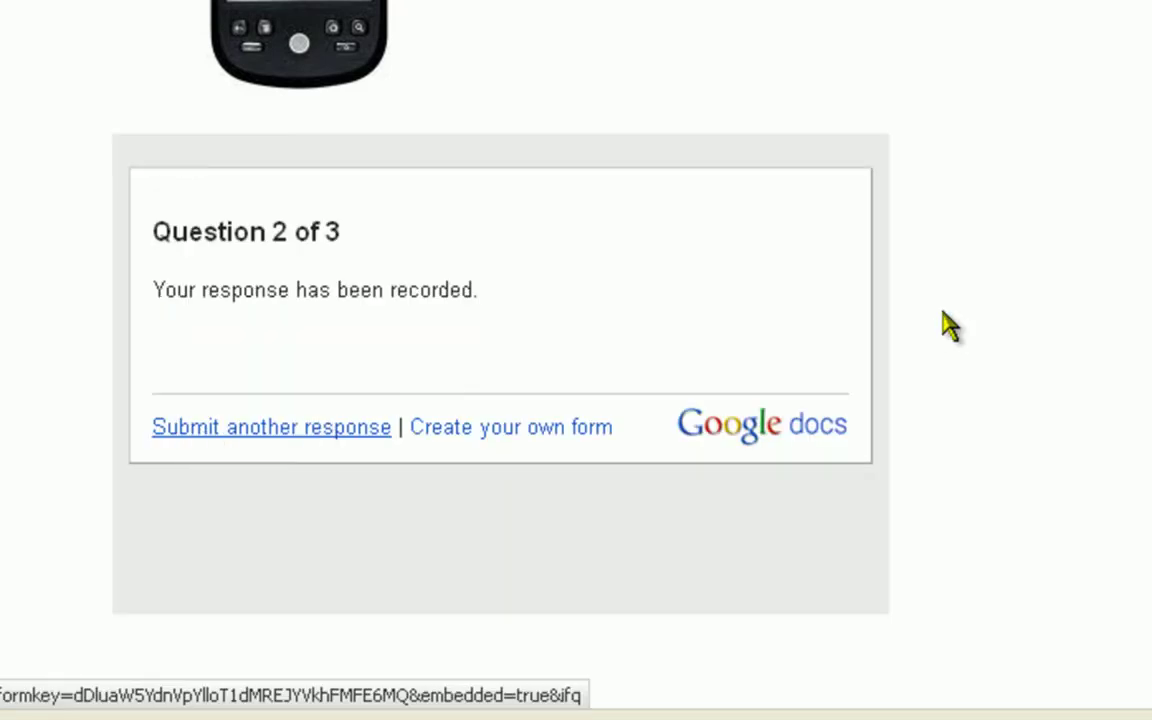